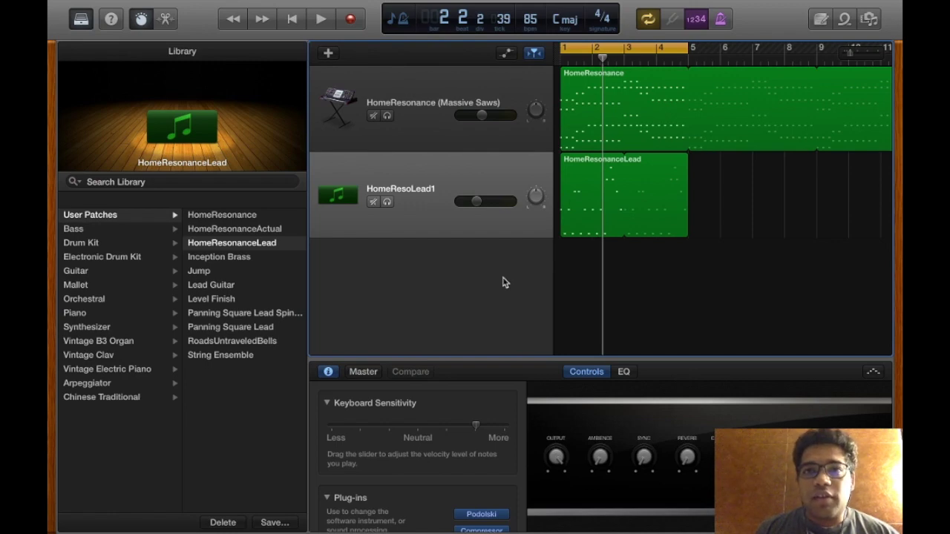
Play the HomeResonance (Massive Saws) track soloed, clear its solo and stop playback.
left_click(425, 100)
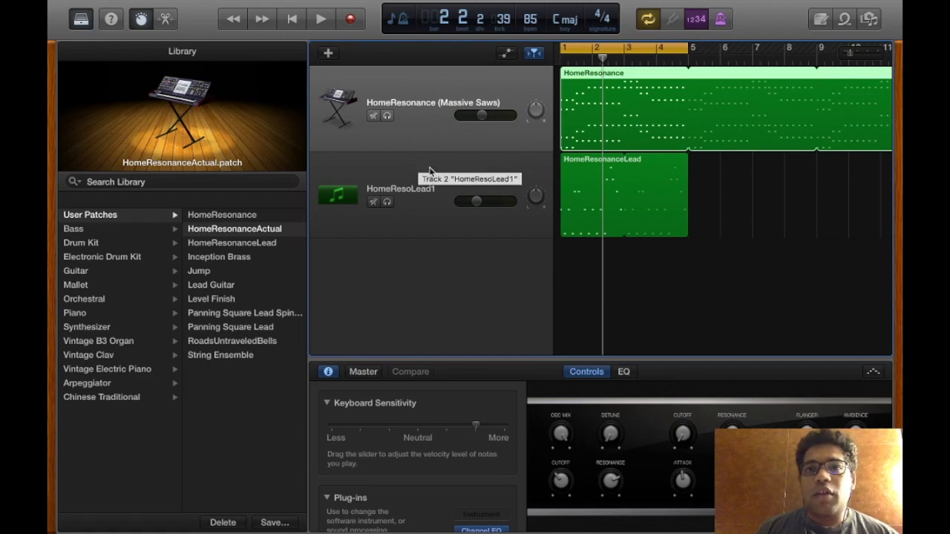
left_click(425, 176)
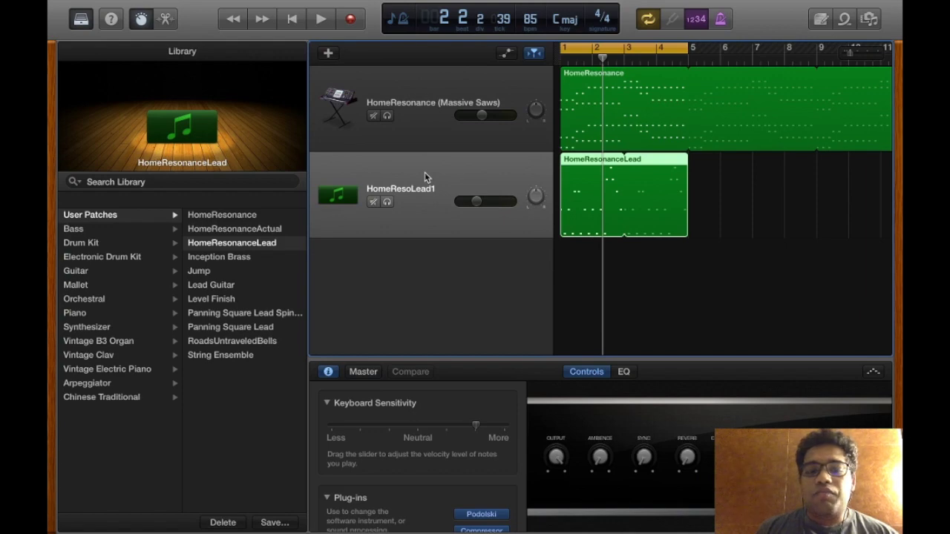
left_click(412, 106)
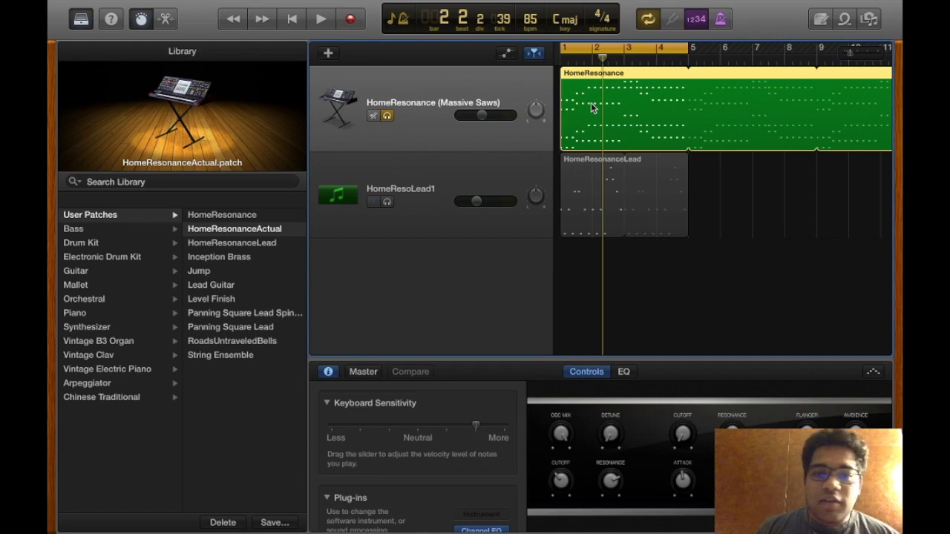
key("space")
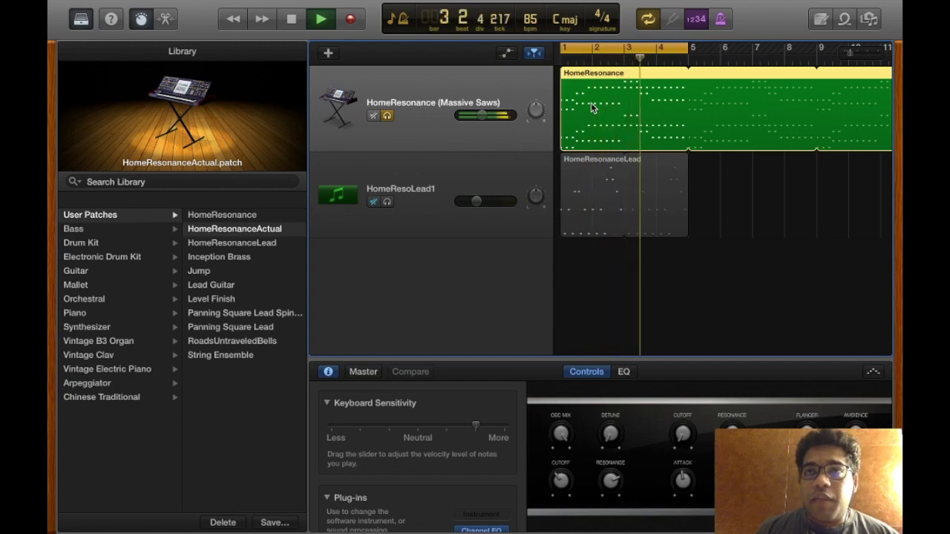
left_click(387, 116)
left_click(387, 117)
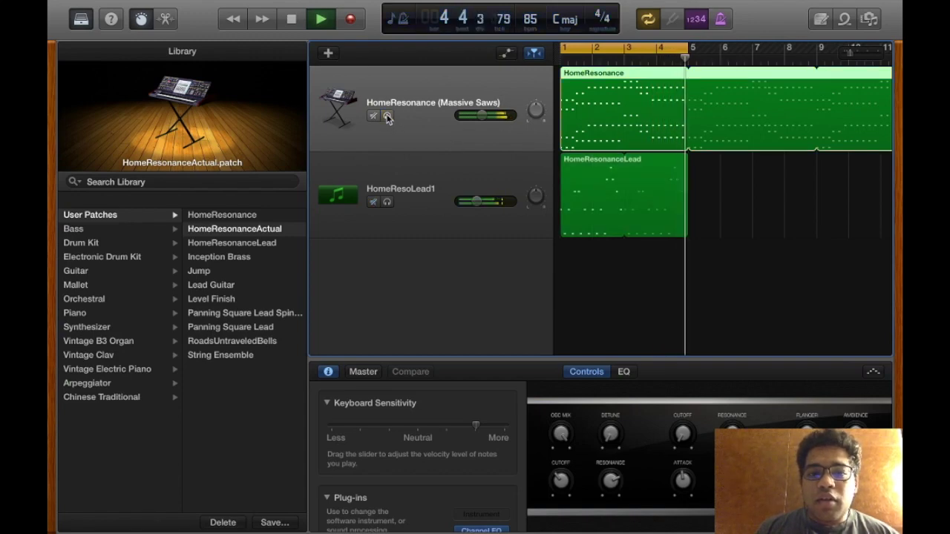
key("space")
Play the HomeResoLead1 track soloed, and also solo HomeResonance (Massive Saws) to hear both parts together before stopping.
left_click(393, 162)
left_click(387, 202)
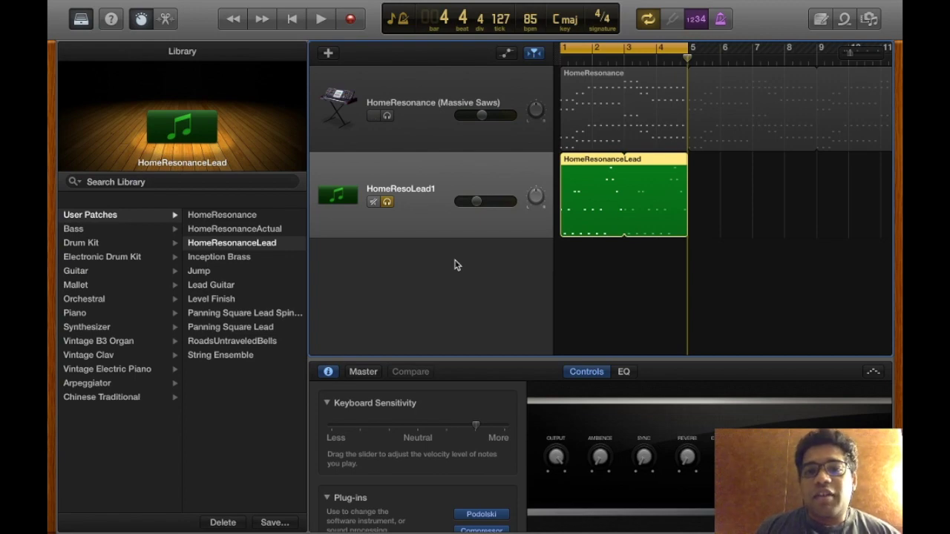
key("space")
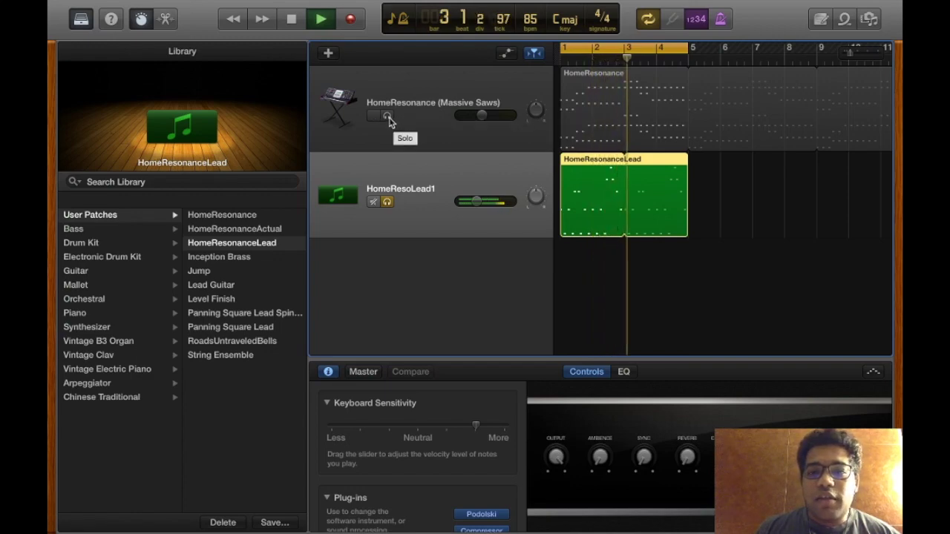
left_click(386, 117)
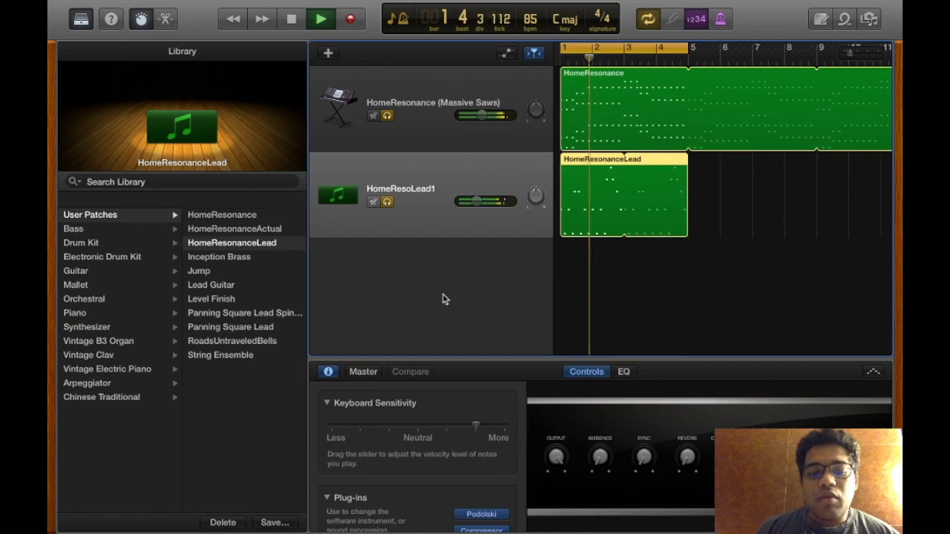
key("space")
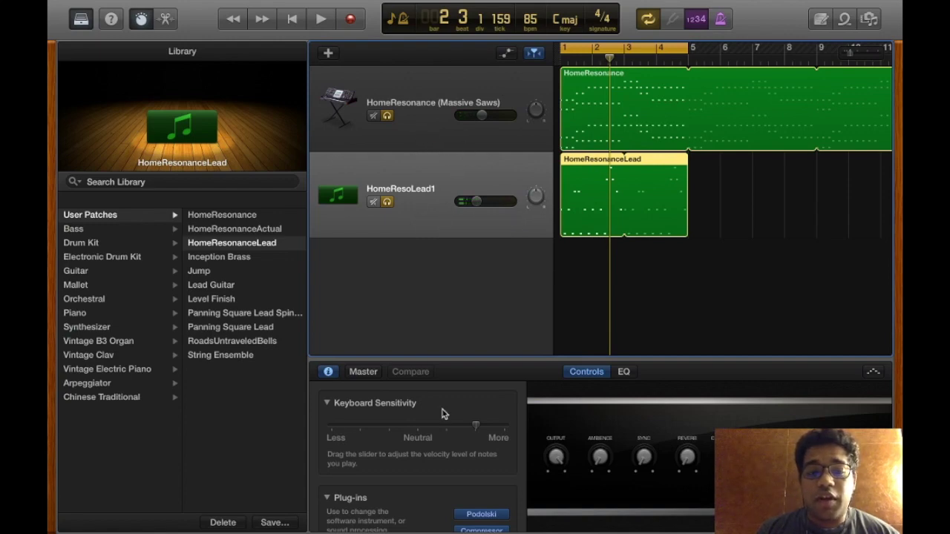
Open the HomeResoLead1 track's Podolski plug-in to view its synthesis settings, and close it.
scroll(441, 446, "down", 3)
left_click(487, 465)
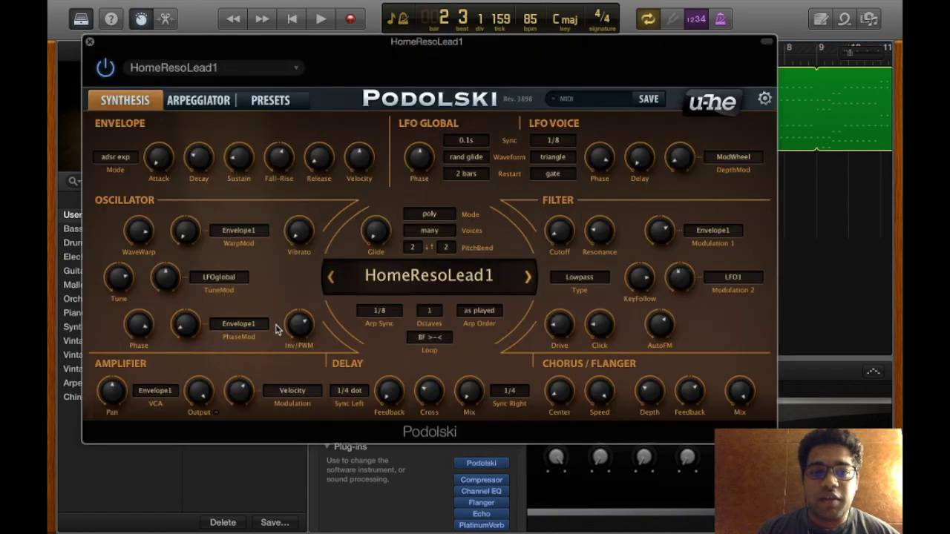
left_click(89, 43)
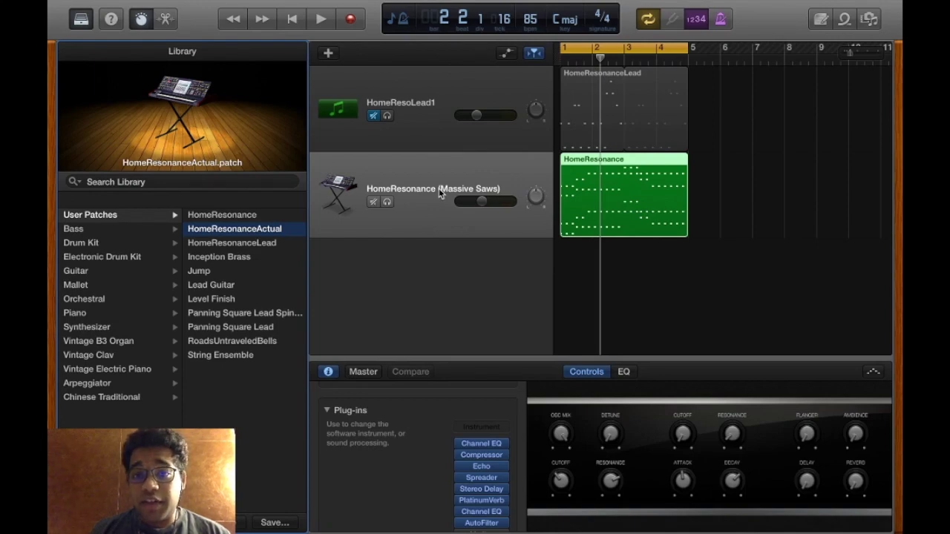
Play the HomeResonance (Massive Saws) part with the lead track muted, and stop playback.
key("space")
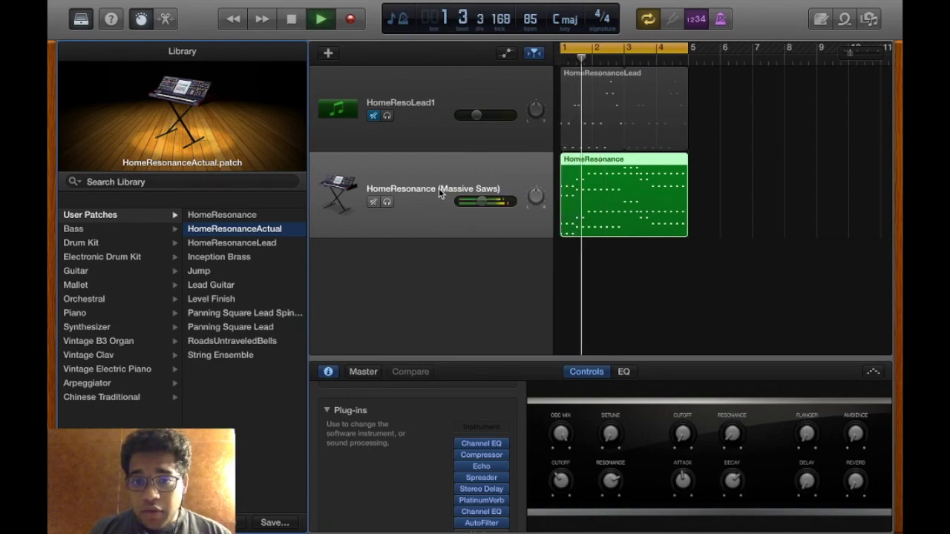
key("space")
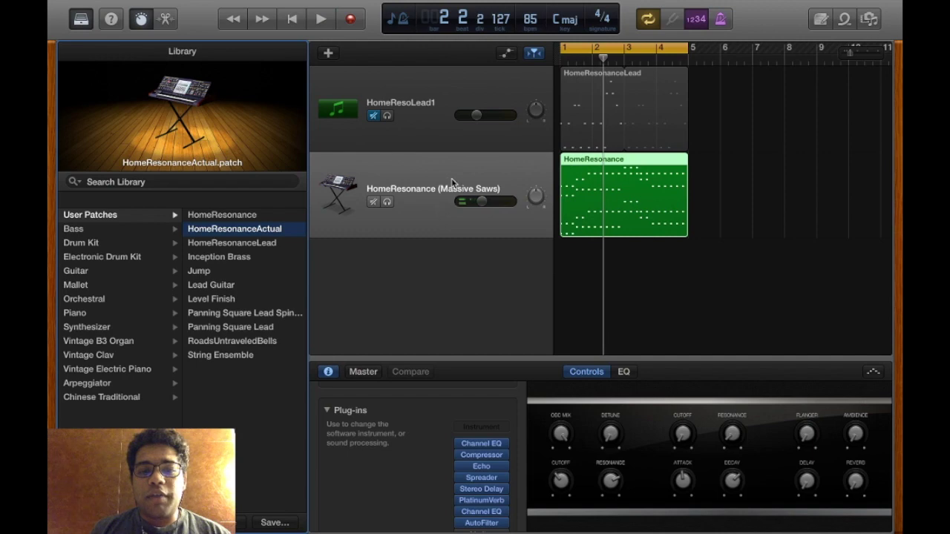
Add a new software instrument track and load the Massive Saws patch from the library onto it.
double_click(435, 269)
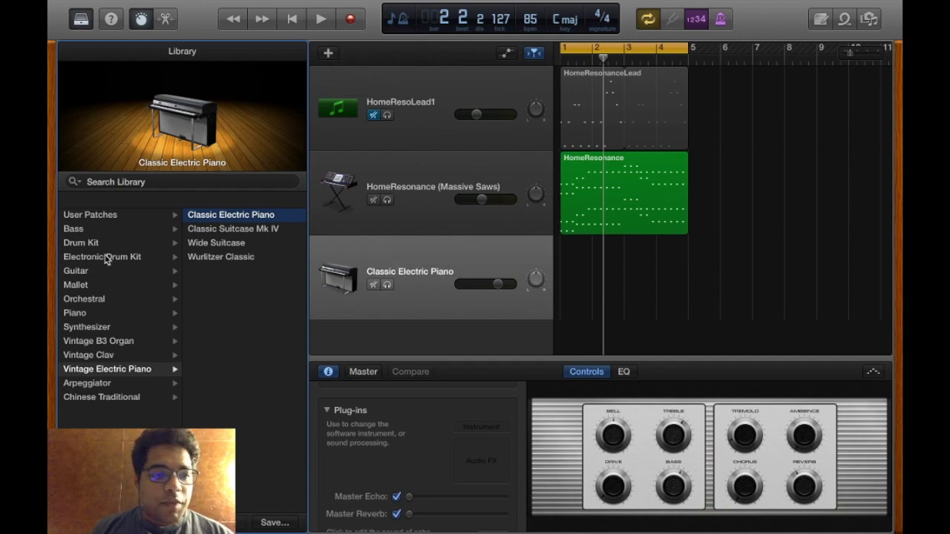
left_click(123, 181)
type("massive saws")
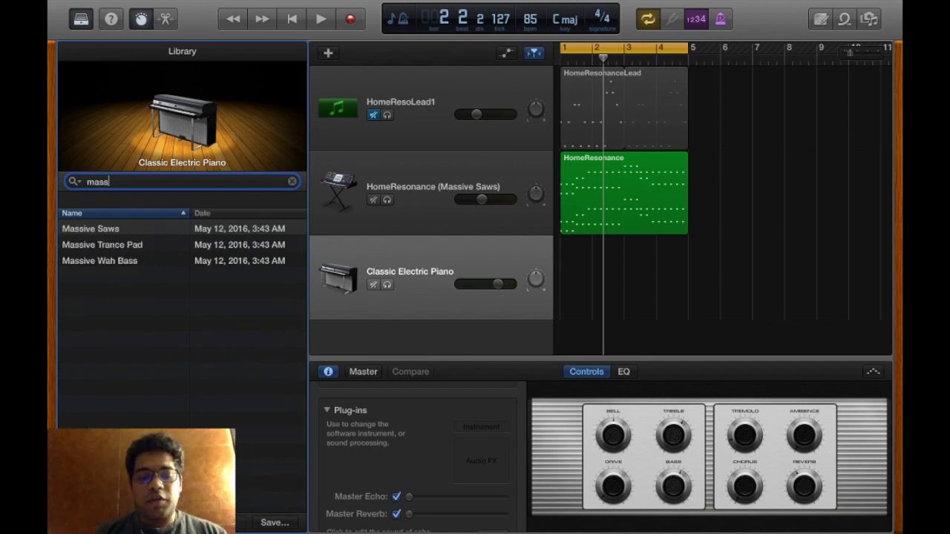
left_click(112, 228)
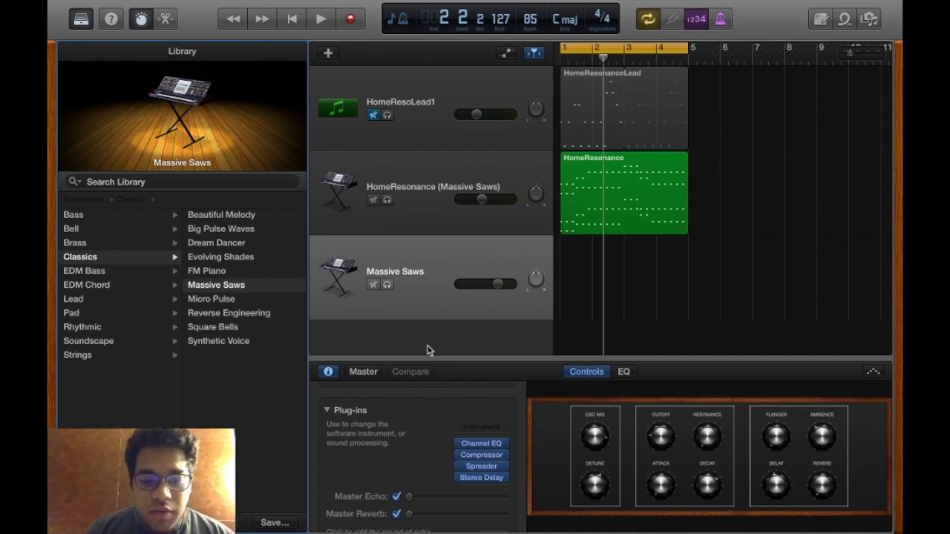
Enlarge the plug-in area and compare the plug-in chains of the new Massive Saws track and the HomeResonance (Massive Saws) track.
left_click_drag(542, 354, 543, 284)
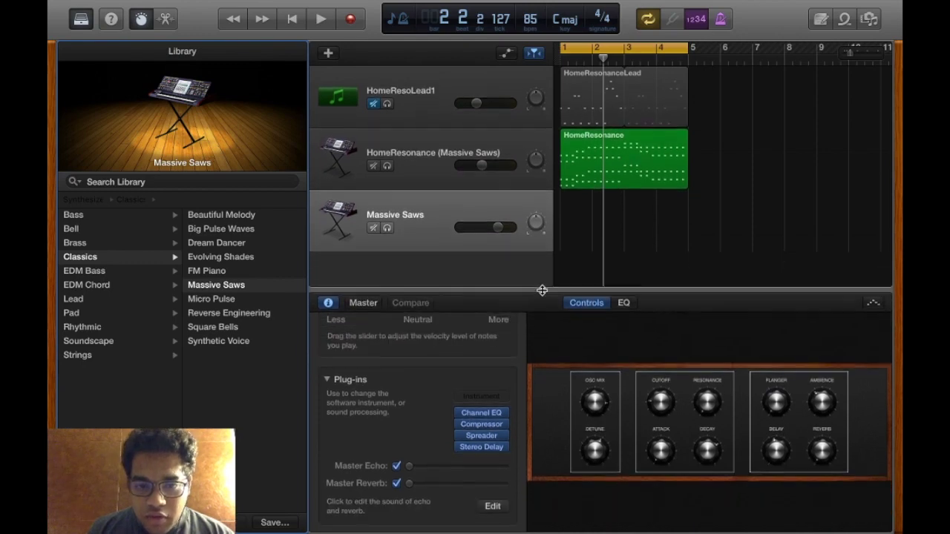
scroll(445, 396, "down", 1)
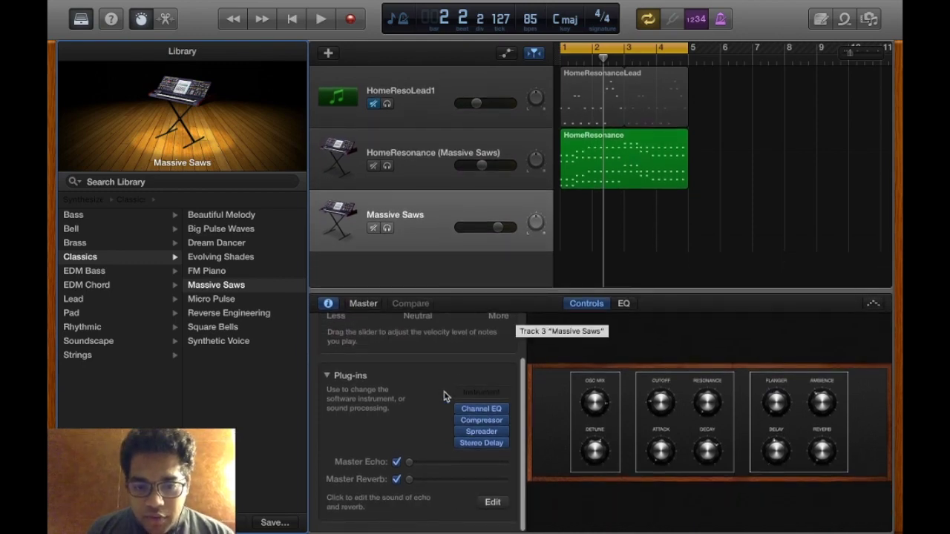
mouse_move(482, 413)
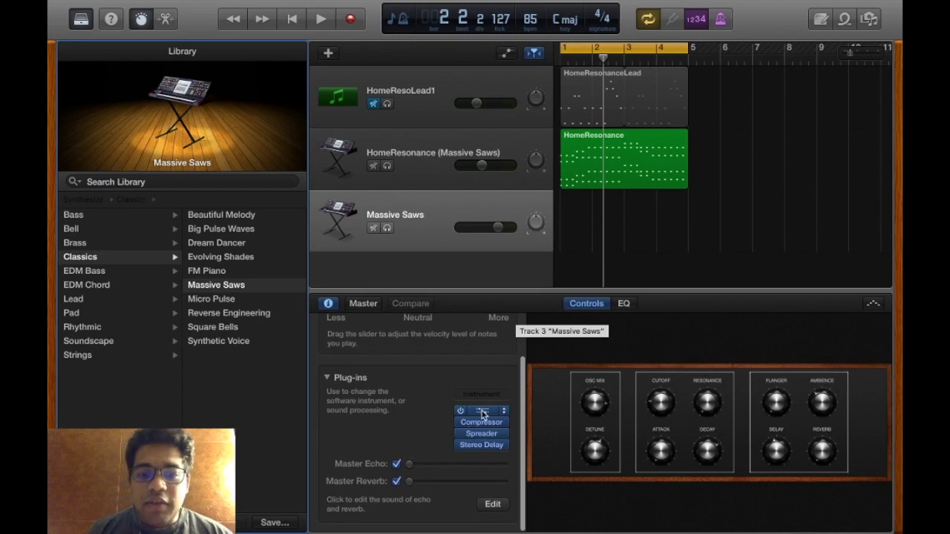
mouse_move(482, 436)
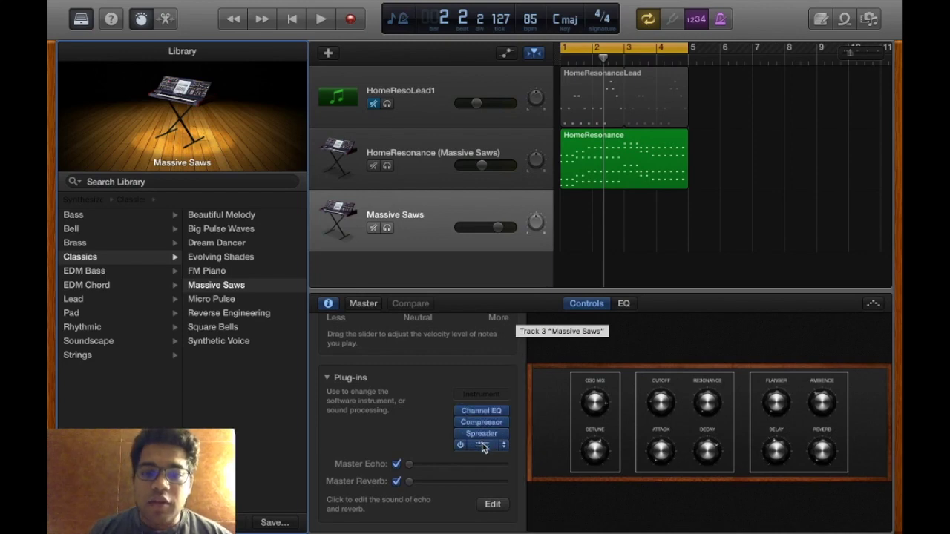
left_click(417, 156)
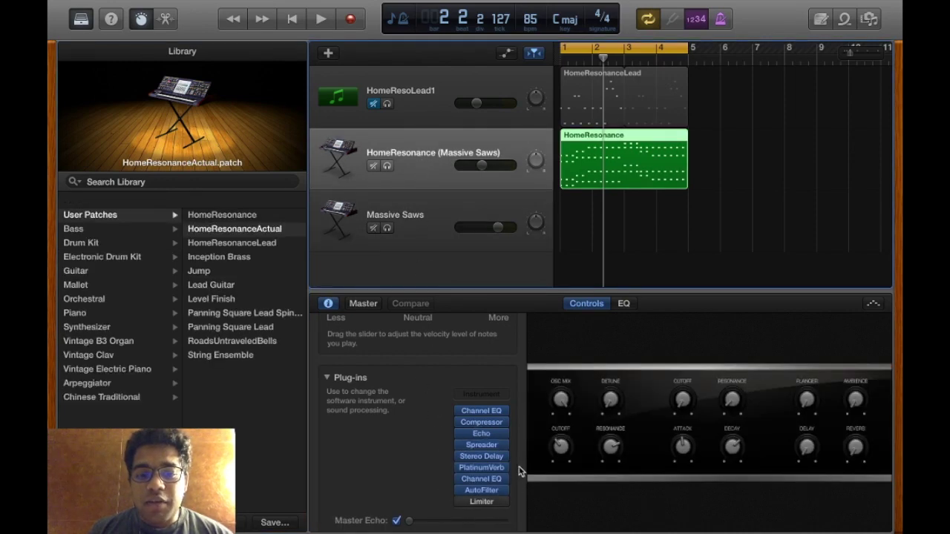
mouse_move(480, 504)
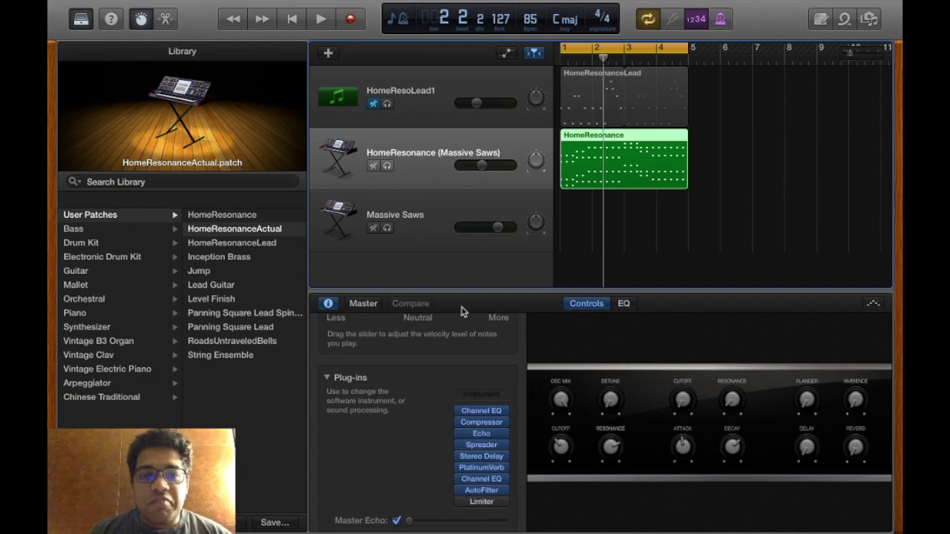
left_click(425, 202)
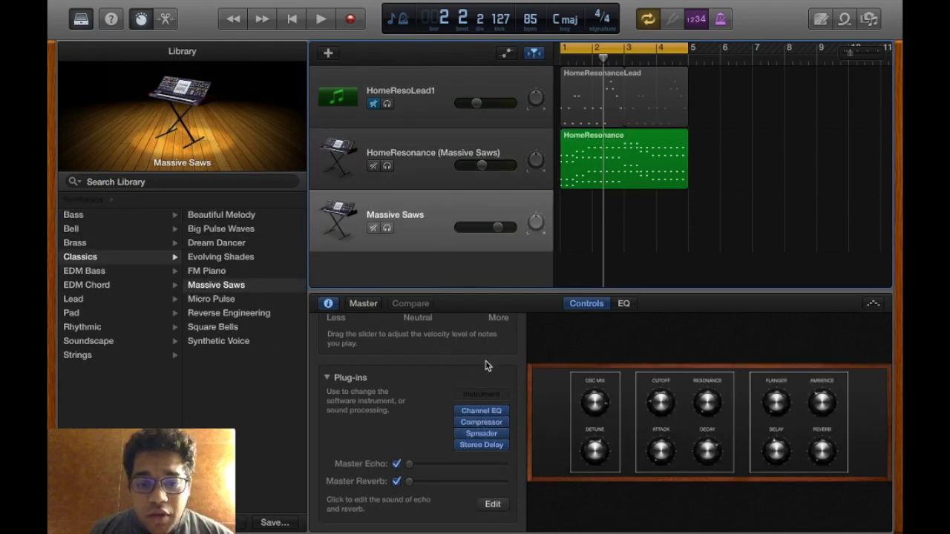
left_click(424, 159)
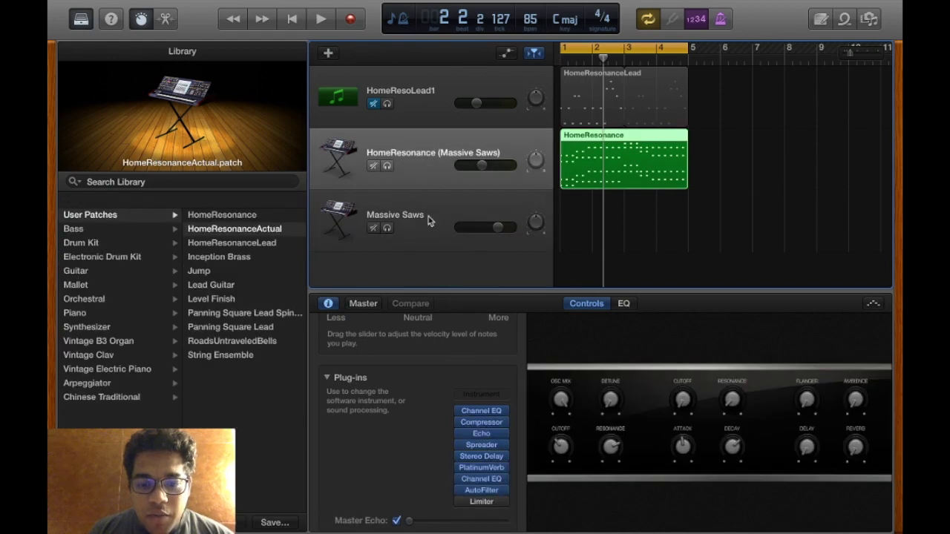
Insert an Echo plug-in between Compressor and Spreader on the Massive Saws track and load its "resonance" setting.
left_click(427, 242)
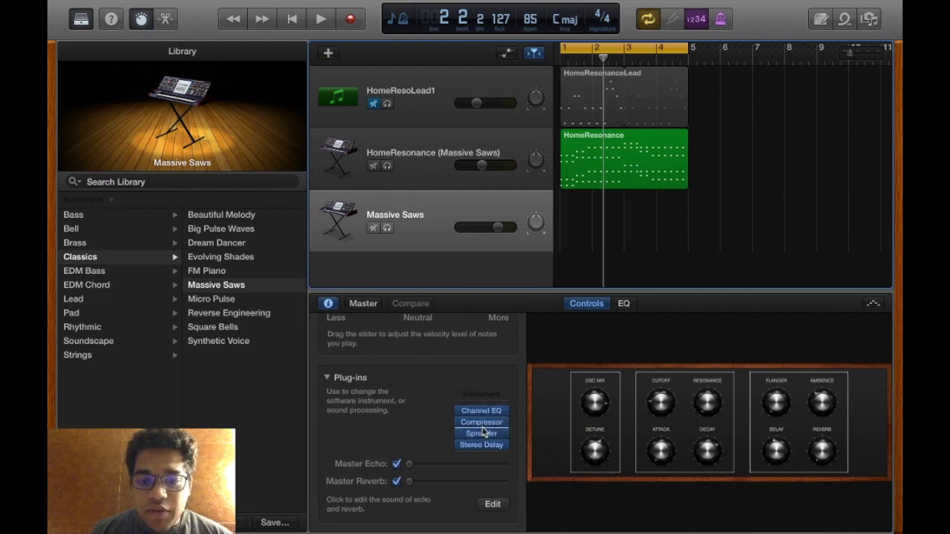
left_click(484, 434)
mouse_move(490, 396)
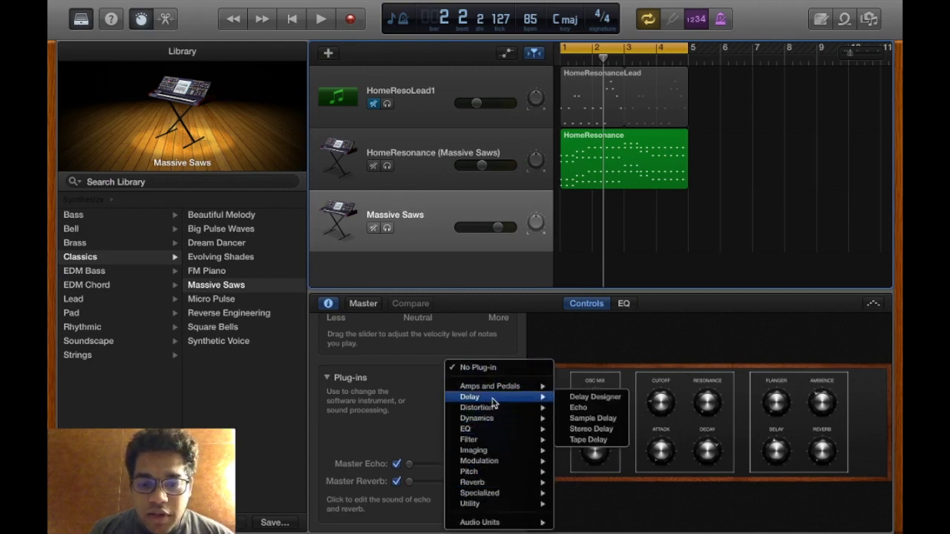
left_click(605, 410)
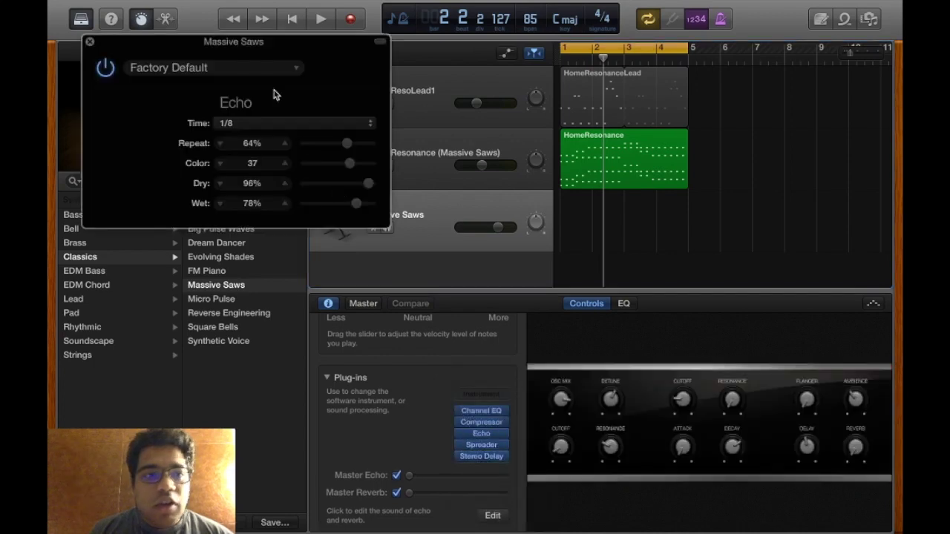
left_click(263, 74)
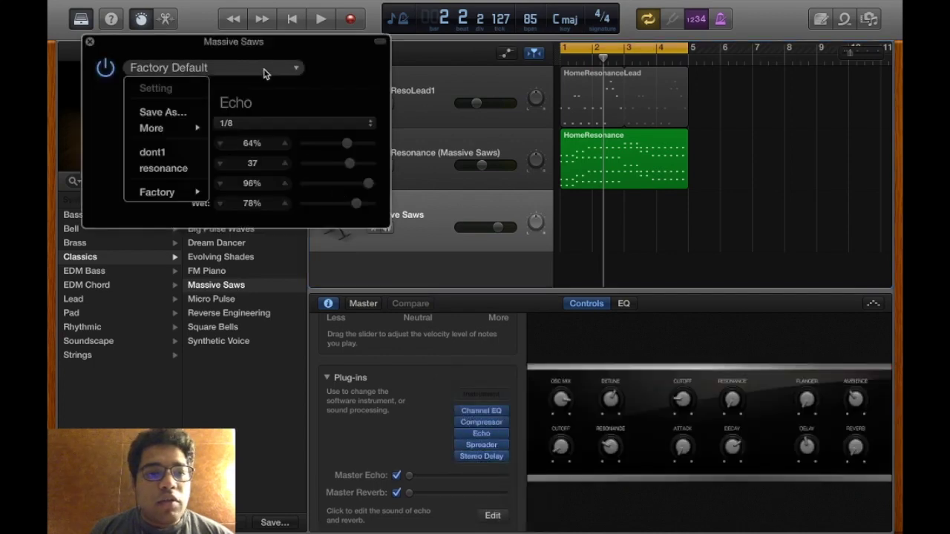
left_click(165, 168)
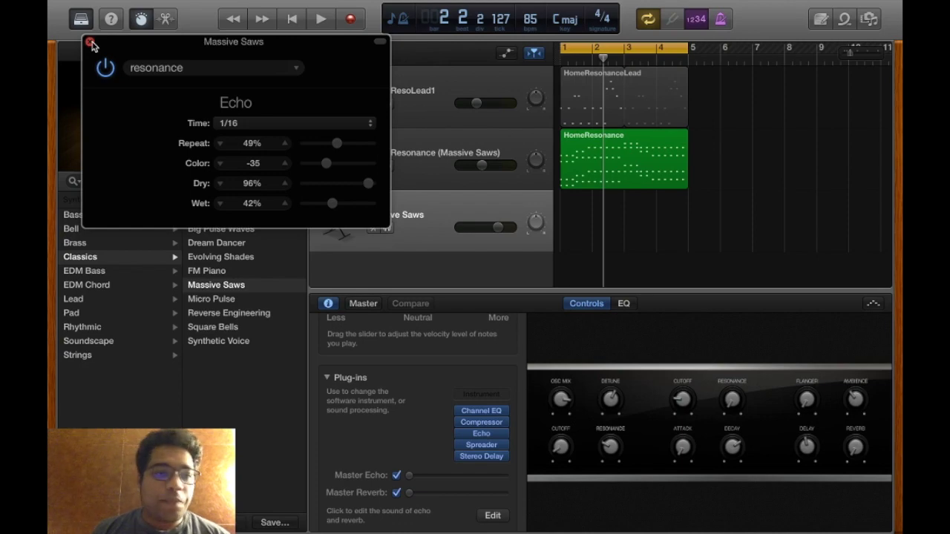
left_click(90, 44)
Load the Type U Aggressive Piano keyboard preset in the Massive Saws track's Compressor and lower the track's volume to about the middle.
left_click(481, 422)
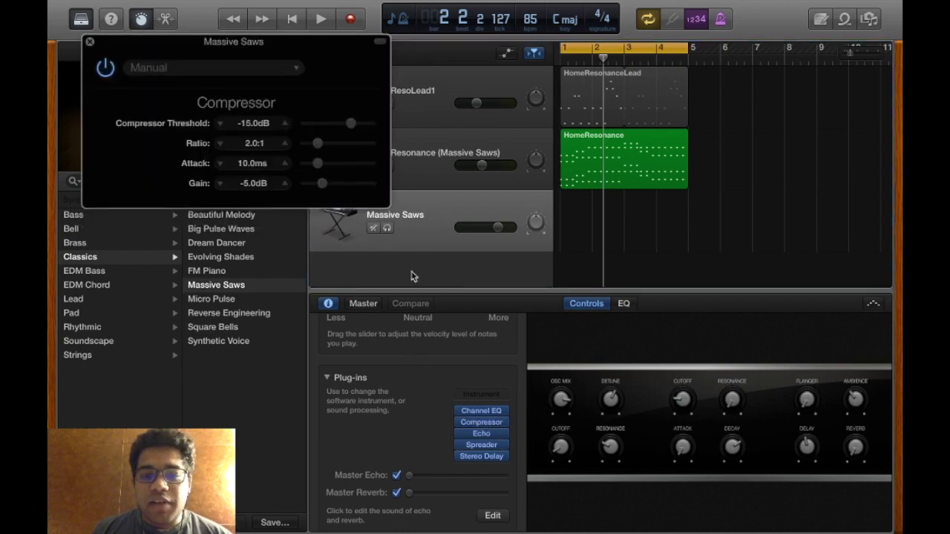
left_click(279, 65)
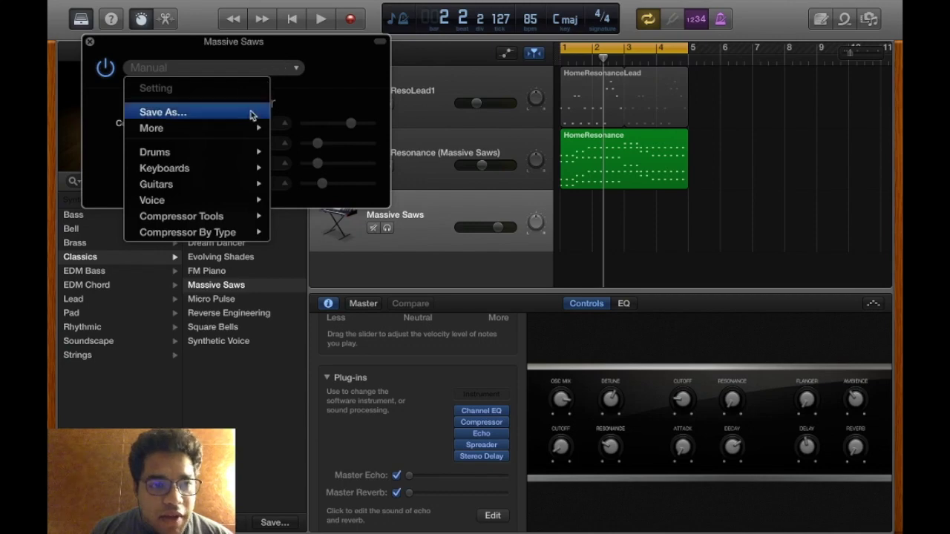
mouse_move(233, 169)
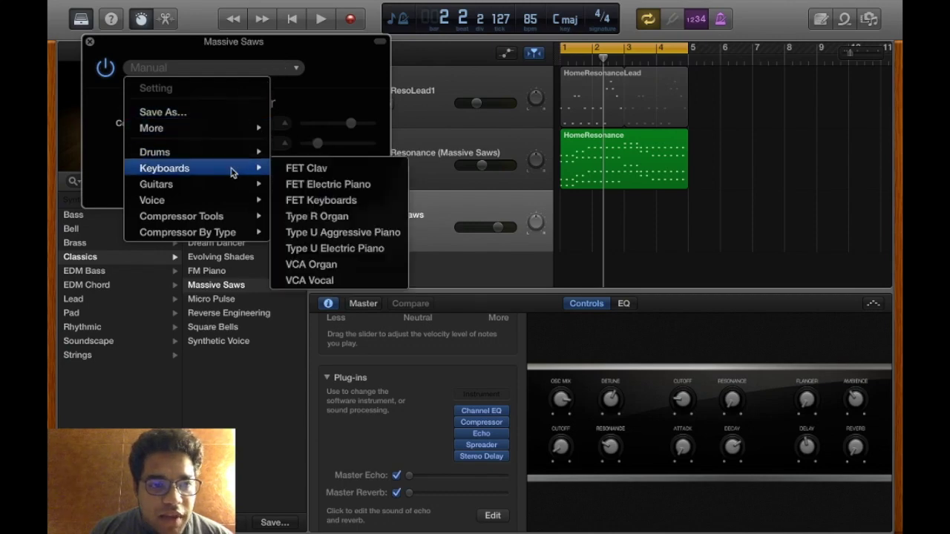
left_click(364, 234)
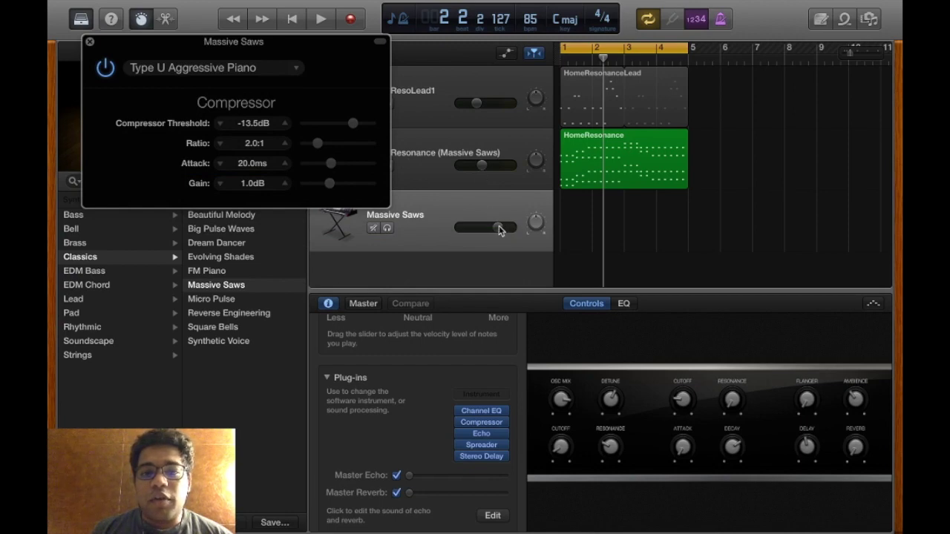
left_click_drag(500, 230, 483, 230)
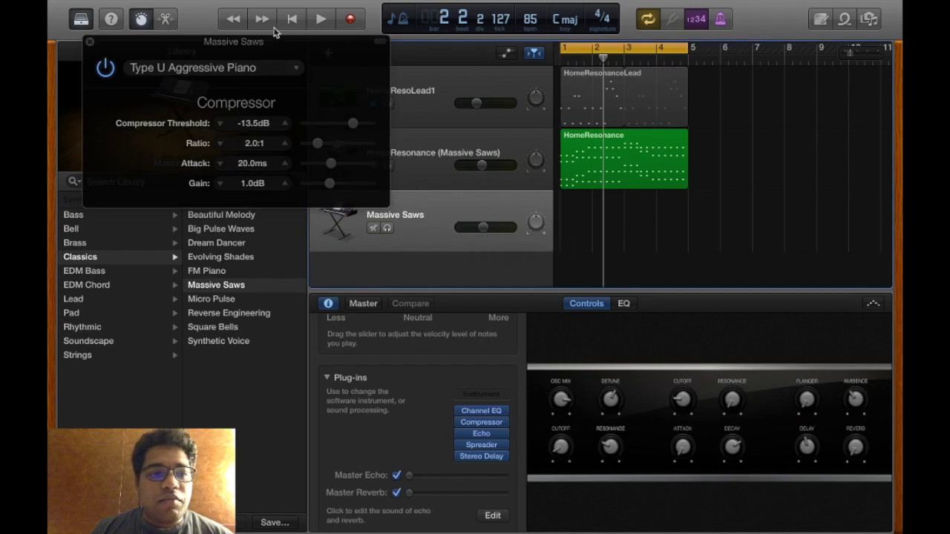
left_click(89, 42)
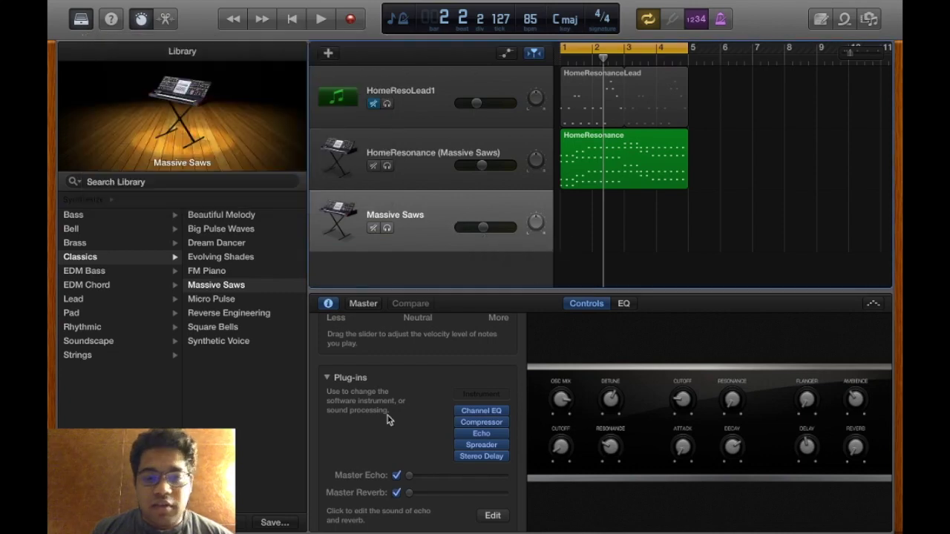
Load the "resonance EQ 1" setting in the first Channel EQ of the HomeResonance (Massive Saws) track.
left_click(429, 146)
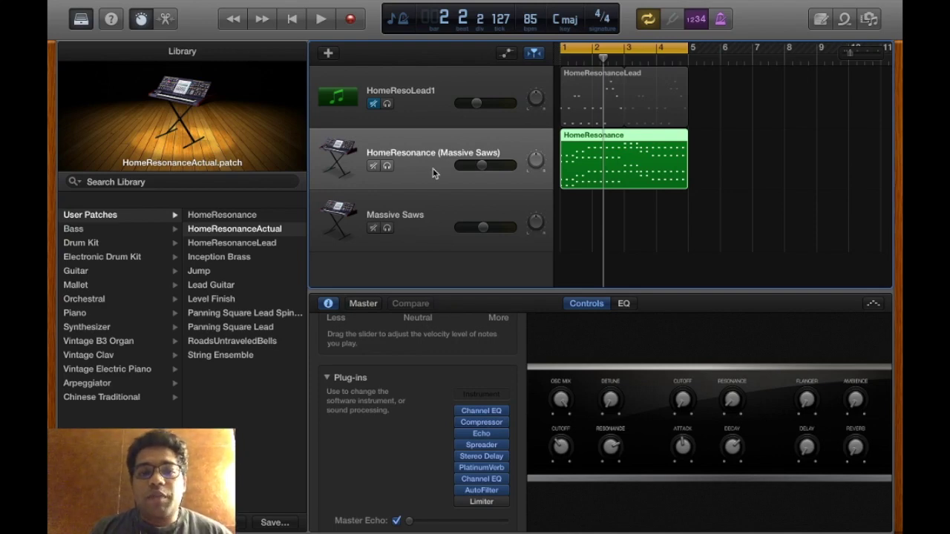
left_click(479, 412)
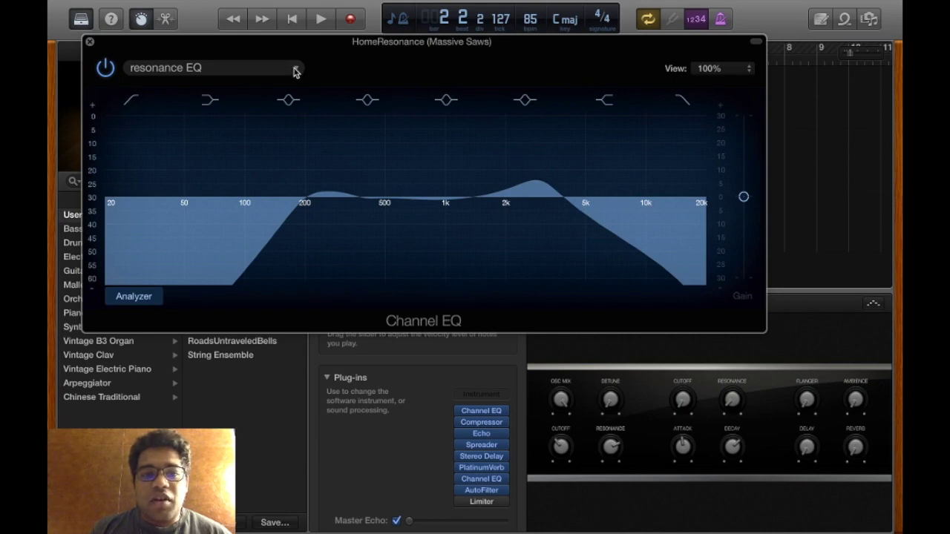
left_click(296, 70)
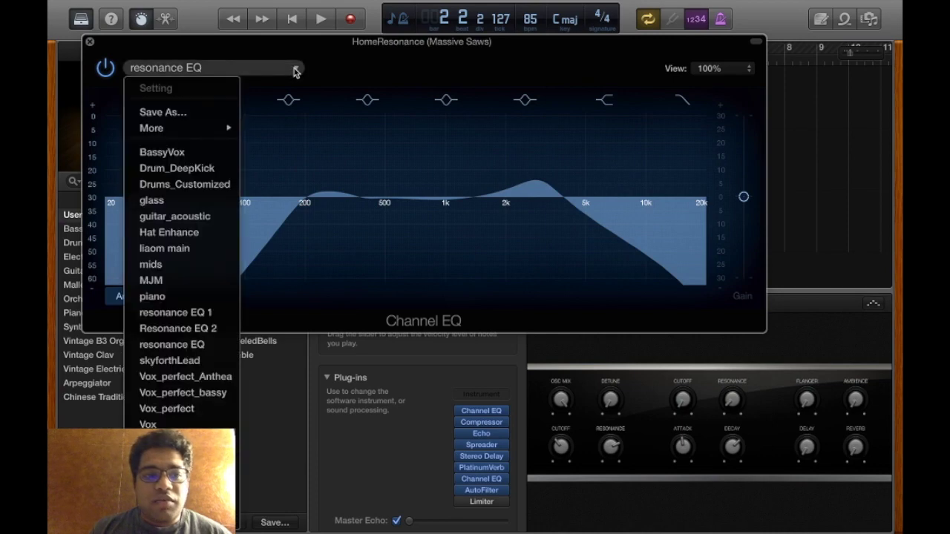
left_click(202, 315)
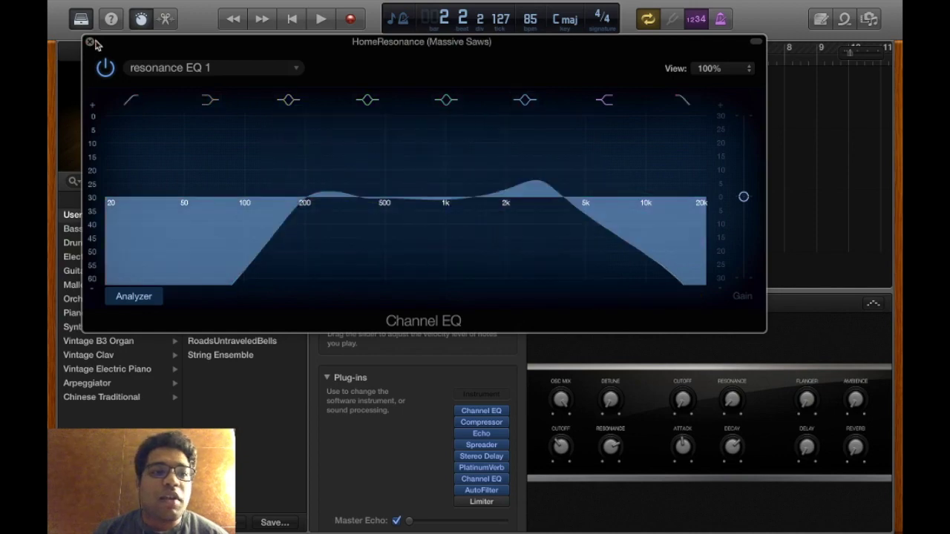
left_click(220, 72)
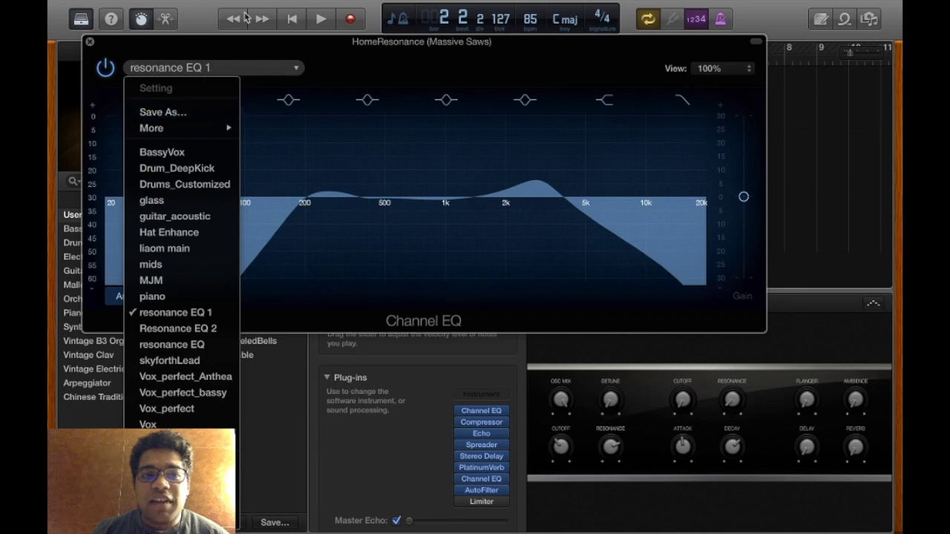
left_click(345, 71)
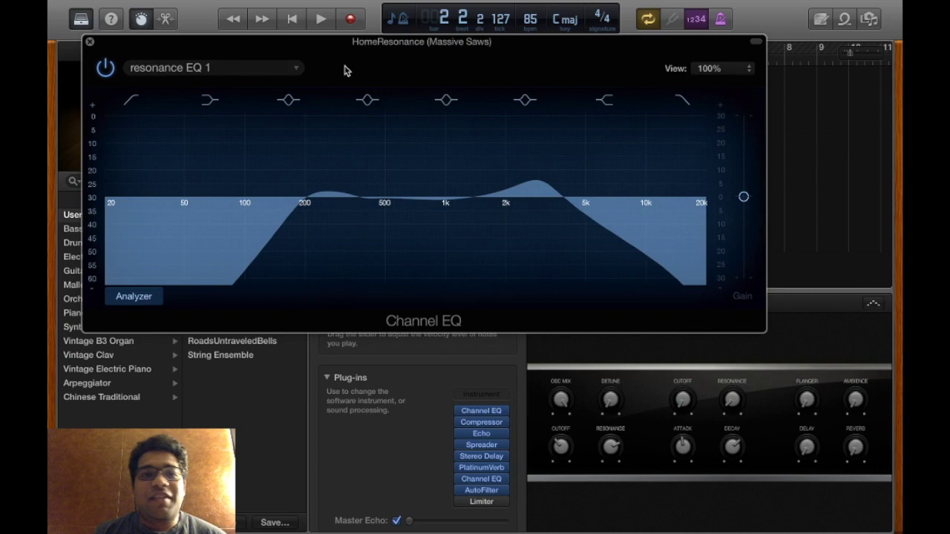
left_click(90, 43)
Check the Spreader on the HomeResonance (Massive Saws) track and set the Massive Saws track's Spreader LFO Intensity to 27%.
mouse_move(476, 424)
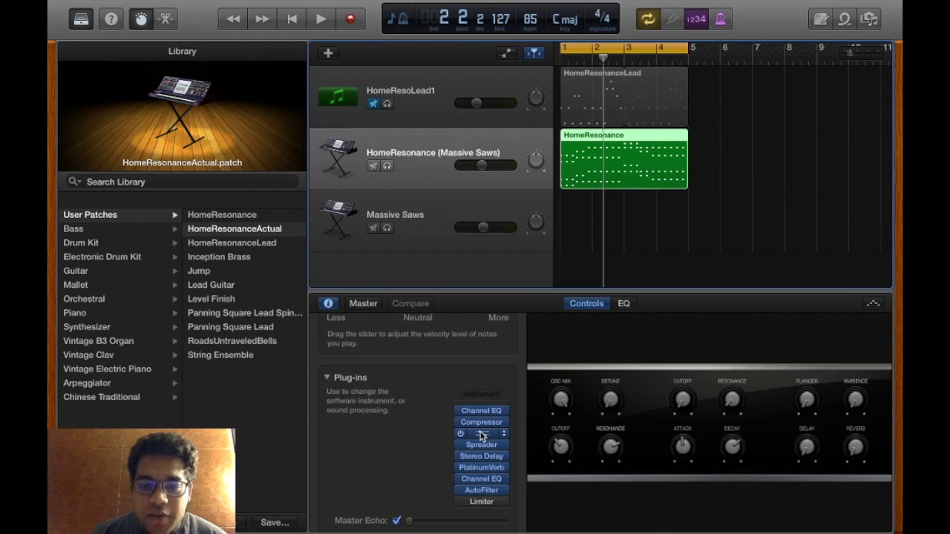
left_click(479, 446)
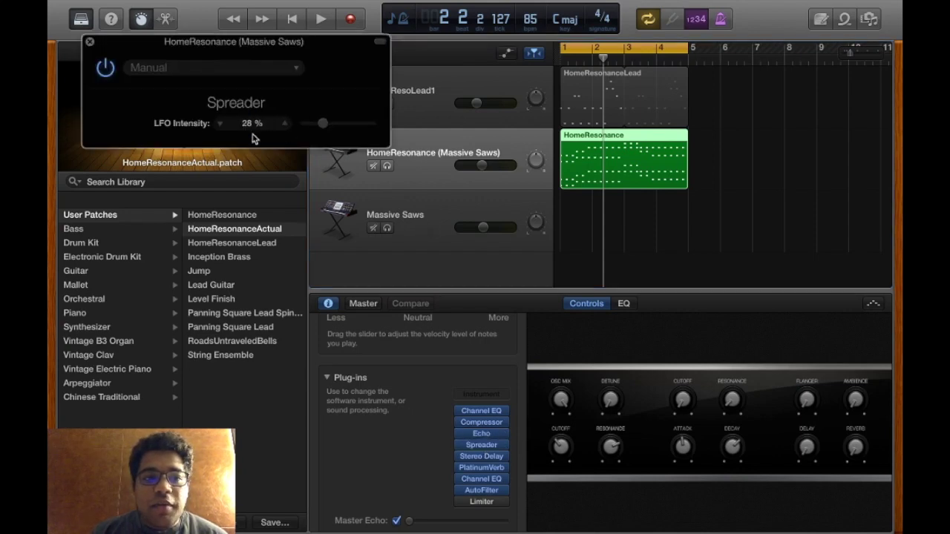
left_click(414, 207)
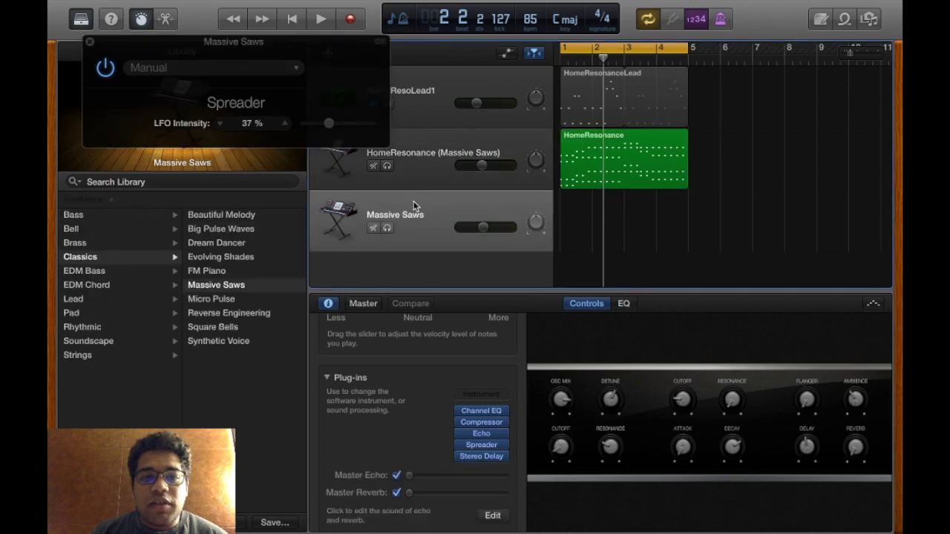
left_click(220, 124)
left_click(221, 124)
left_click(221, 124)
left_click(222, 124)
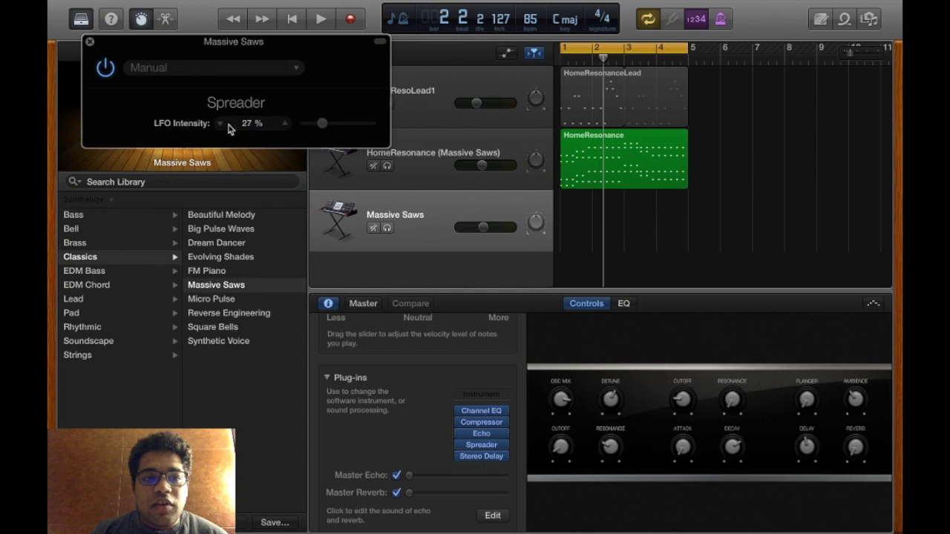
left_click(89, 43)
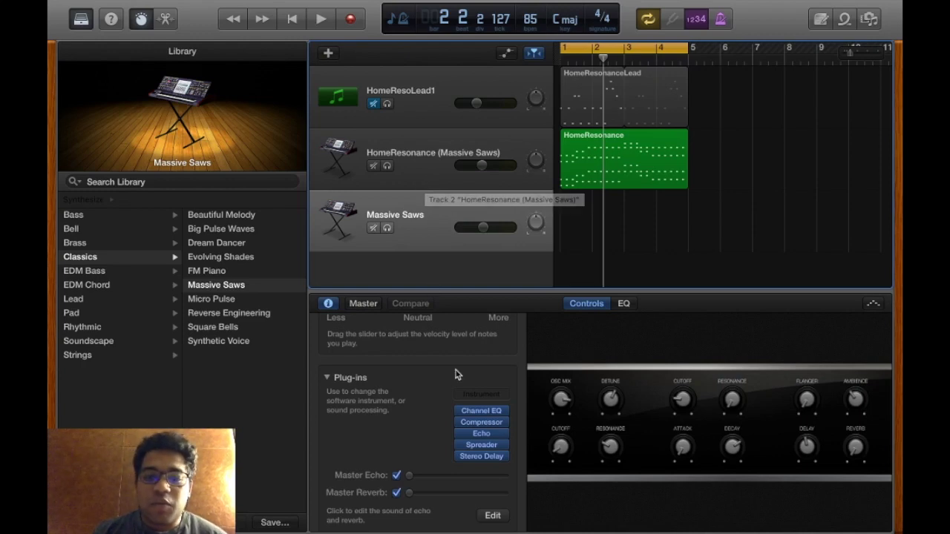
Load the "resonance" setting in the Massive Saws track's Stereo Delay and switch the plug-in off and back on.
mouse_move(477, 448)
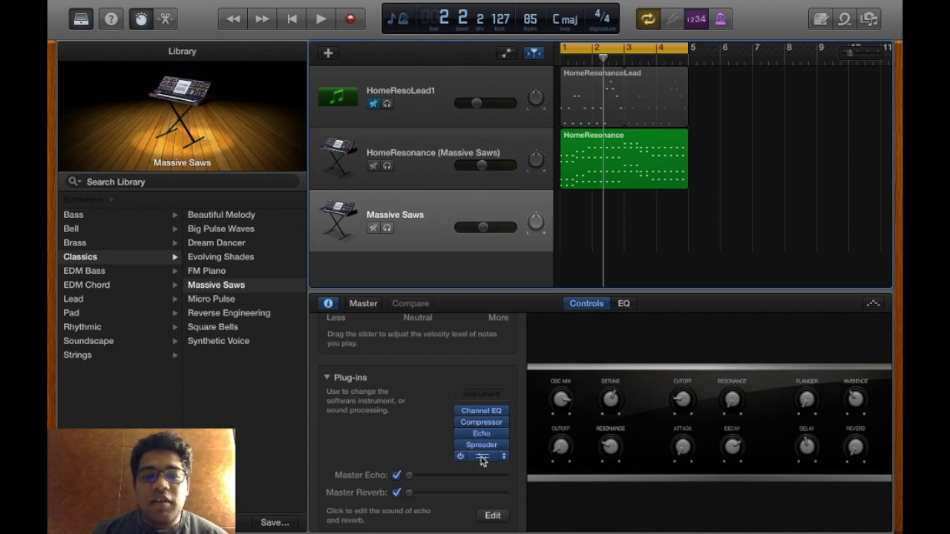
left_click(481, 458)
left_click(269, 74)
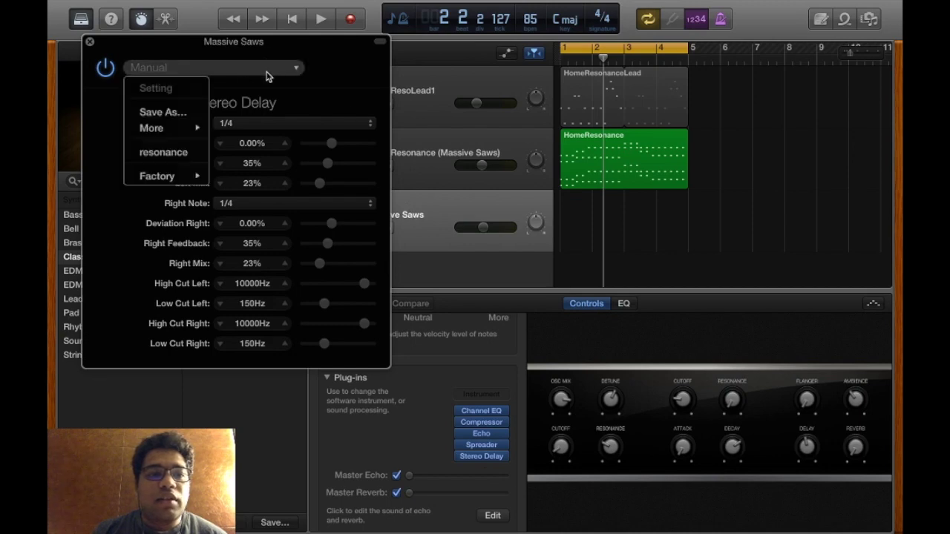
left_click(184, 153)
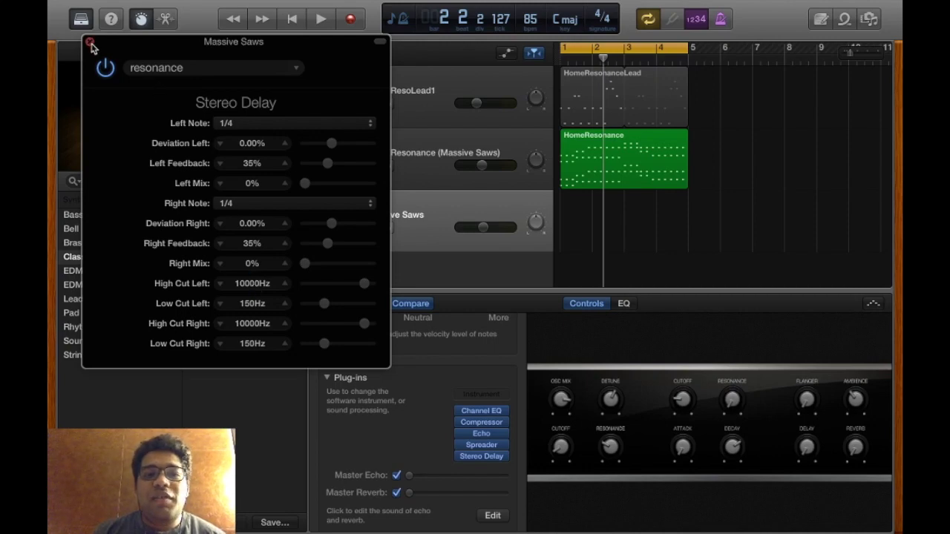
left_click(106, 69)
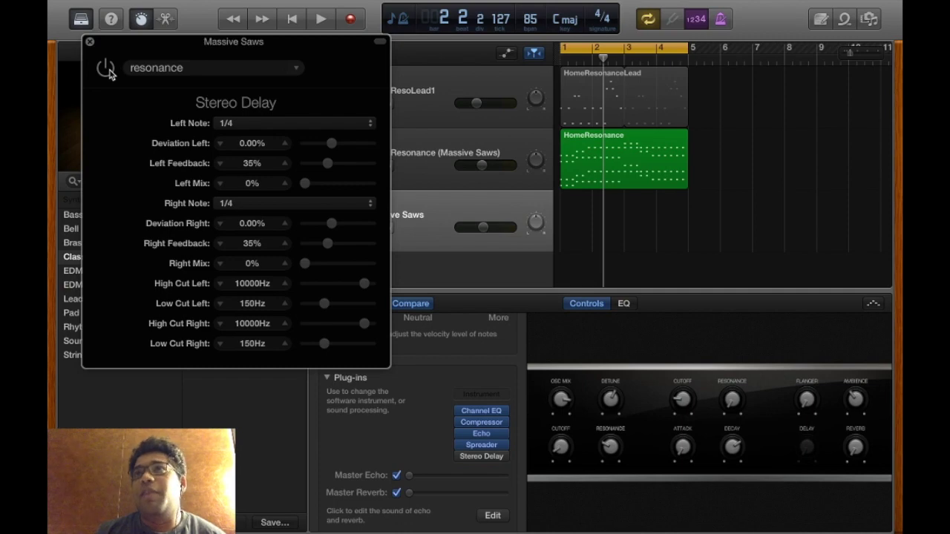
left_click(106, 68)
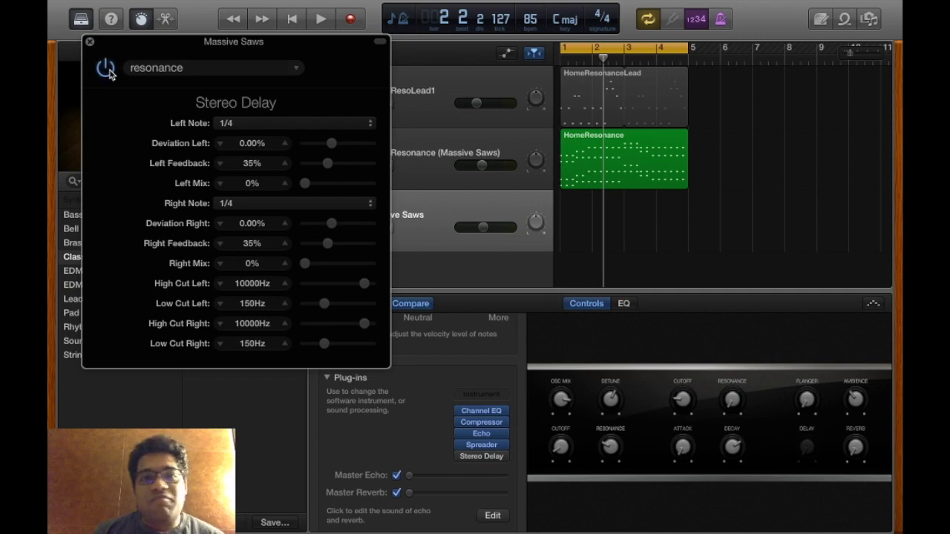
left_click(89, 41)
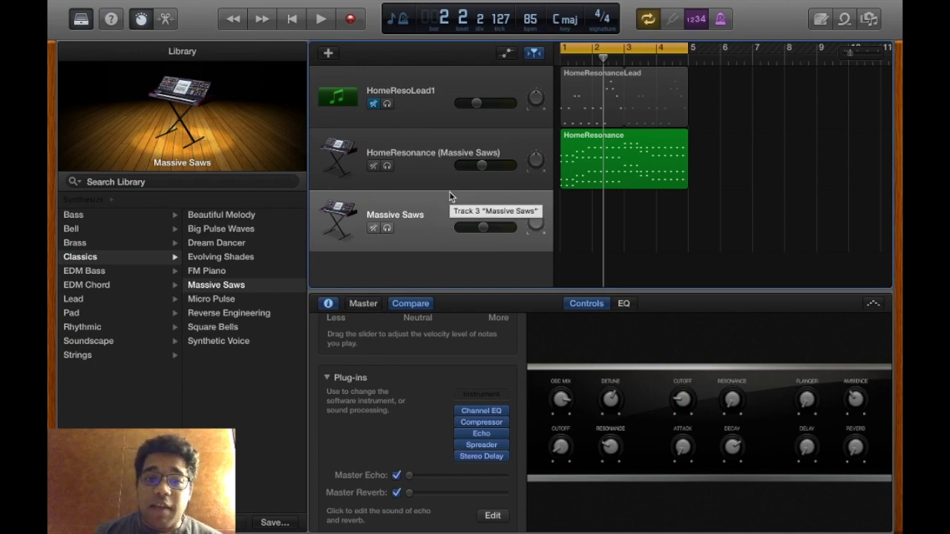
Insert a PlatinumVerb reverb after Stereo Delay on the Massive Saws track and load its "ResonanceVerb" setting.
left_click(422, 158)
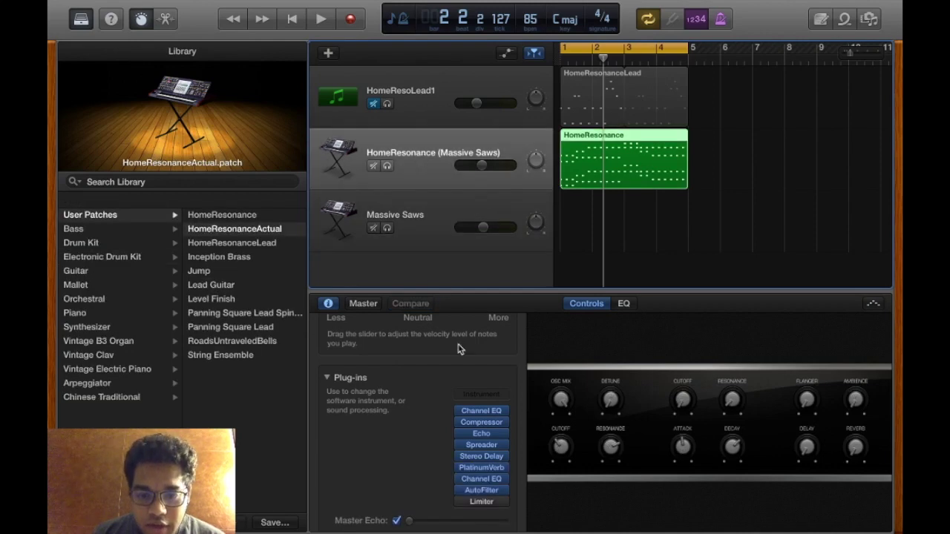
mouse_move(481, 454)
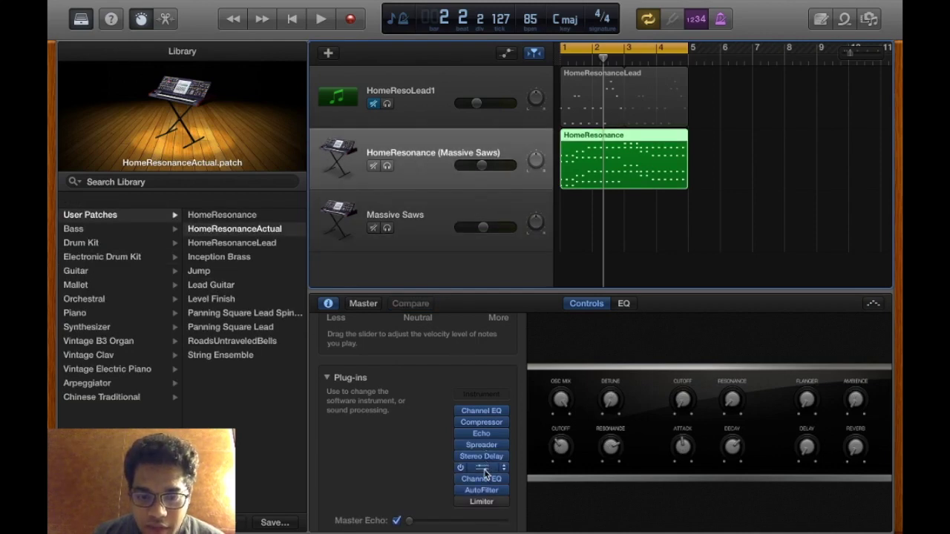
left_click(427, 225)
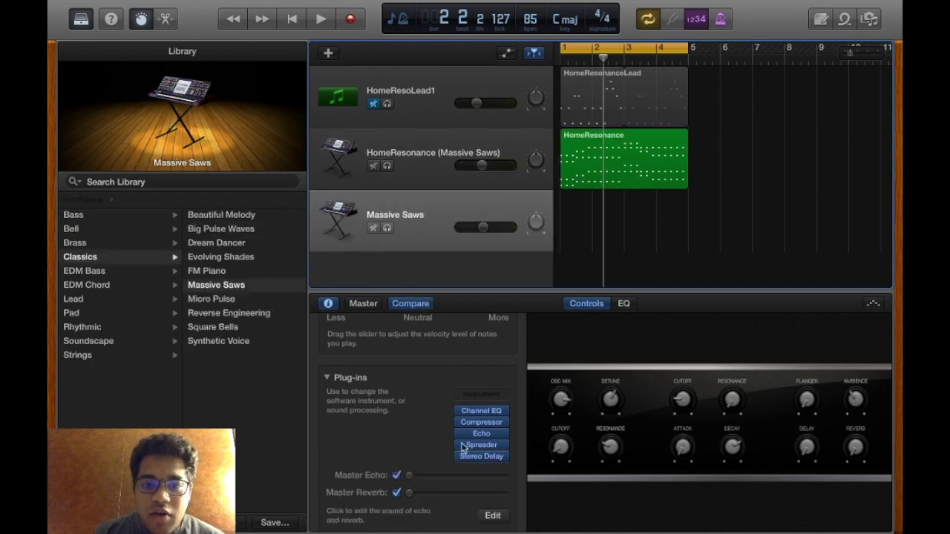
left_click(484, 466)
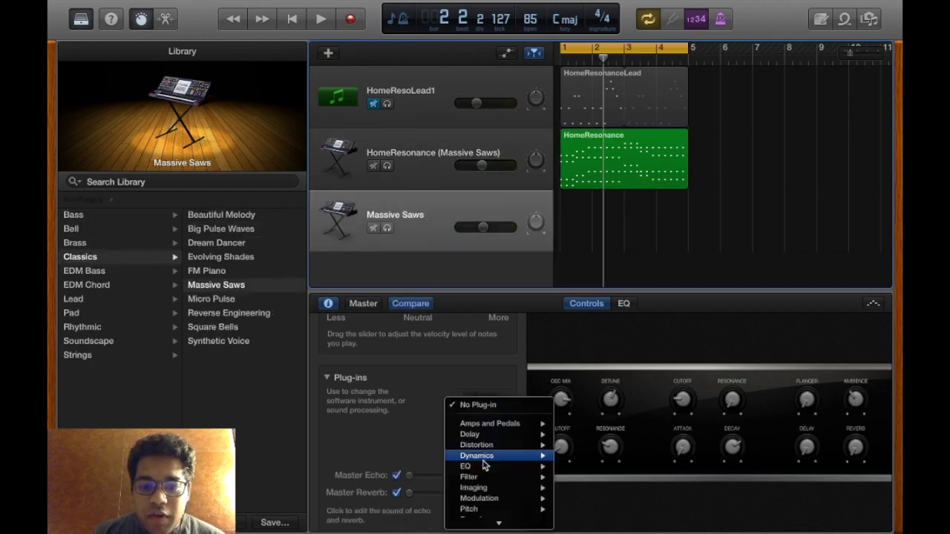
mouse_move(496, 484)
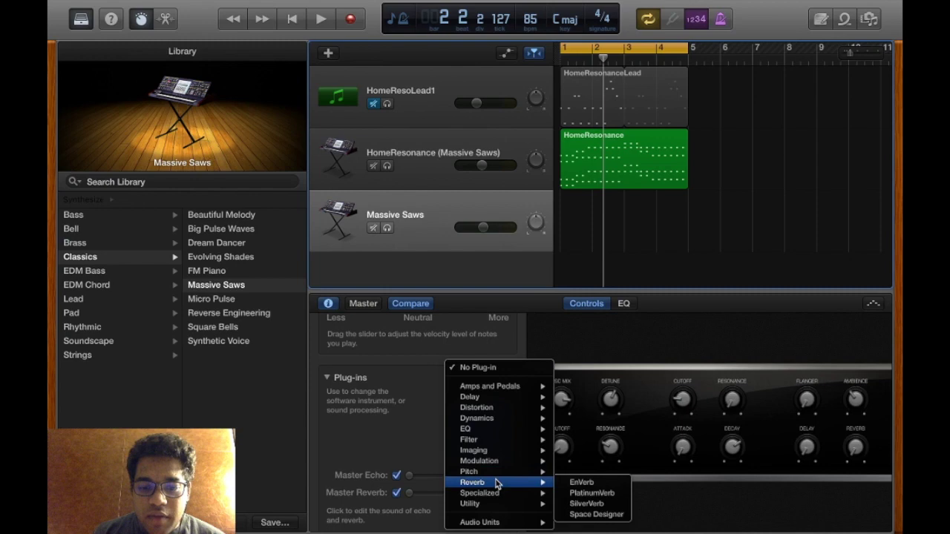
left_click(583, 494)
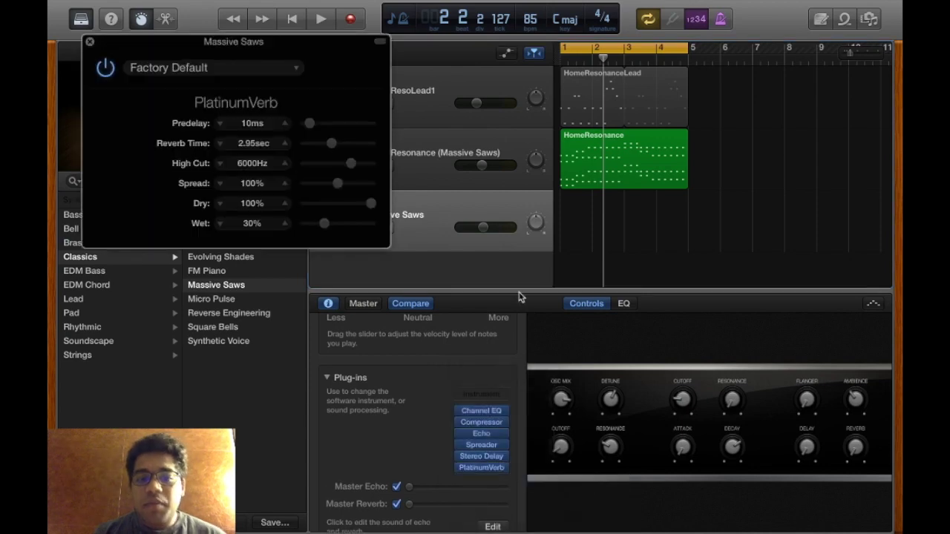
left_click(262, 80)
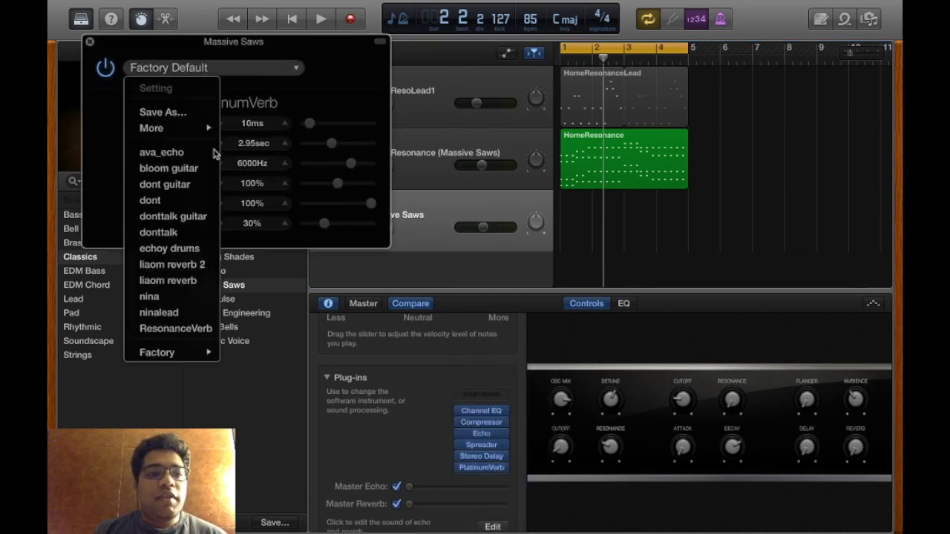
left_click(176, 329)
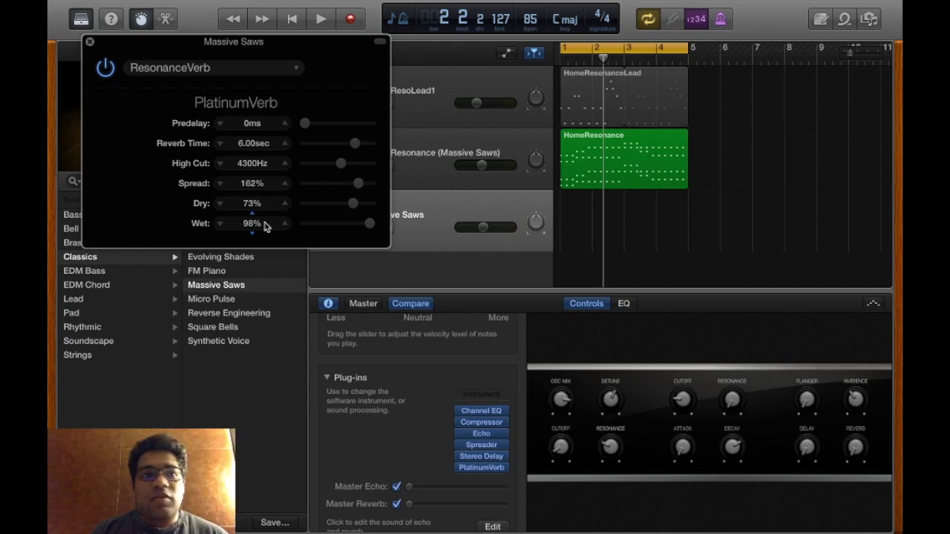
left_click(89, 42)
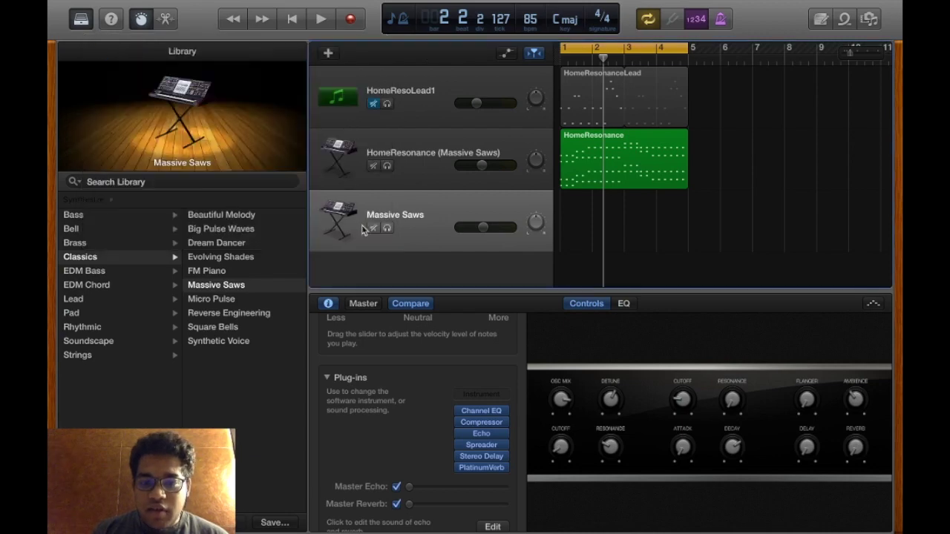
Insert a second Channel EQ after PlatinumVerb on the Massive Saws track and load its "Resonance EQ 2" setting.
left_click(419, 170)
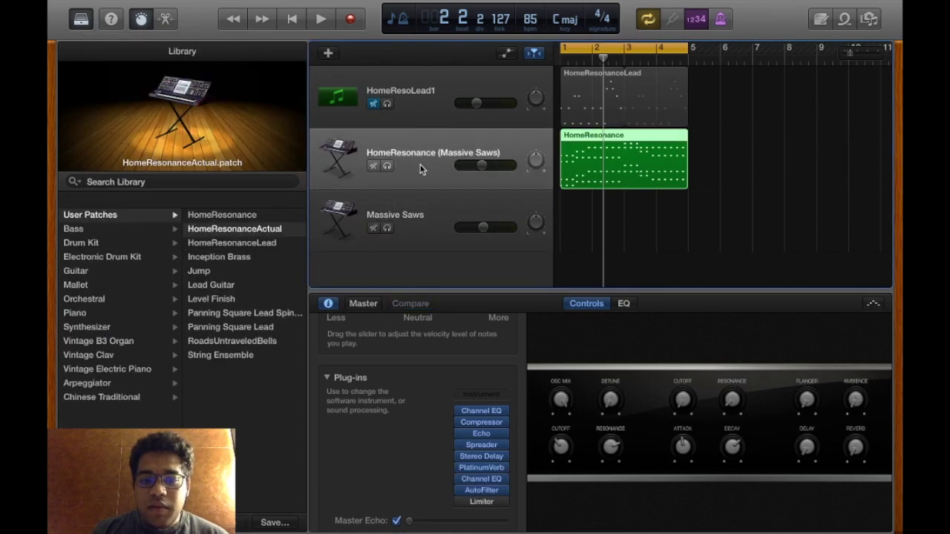
left_click(438, 220)
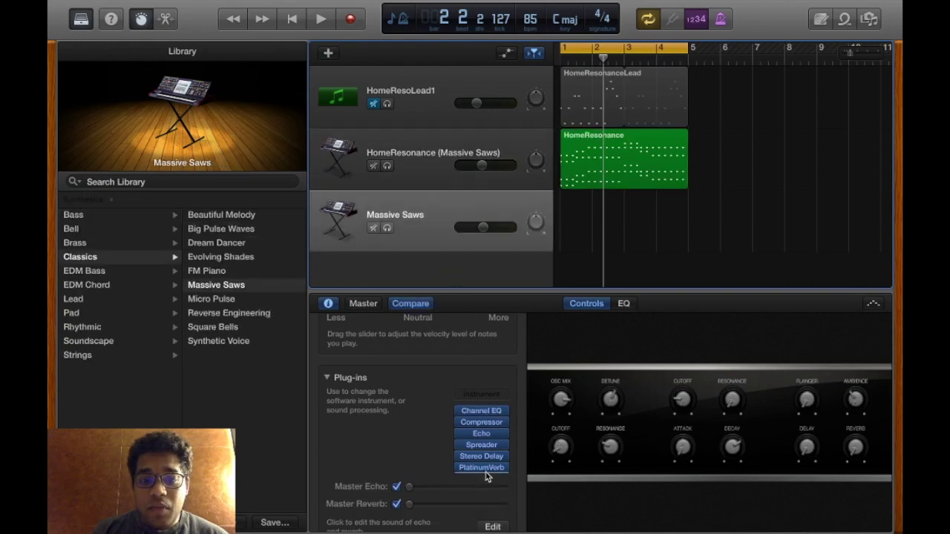
left_click(487, 478)
mouse_move(487, 475)
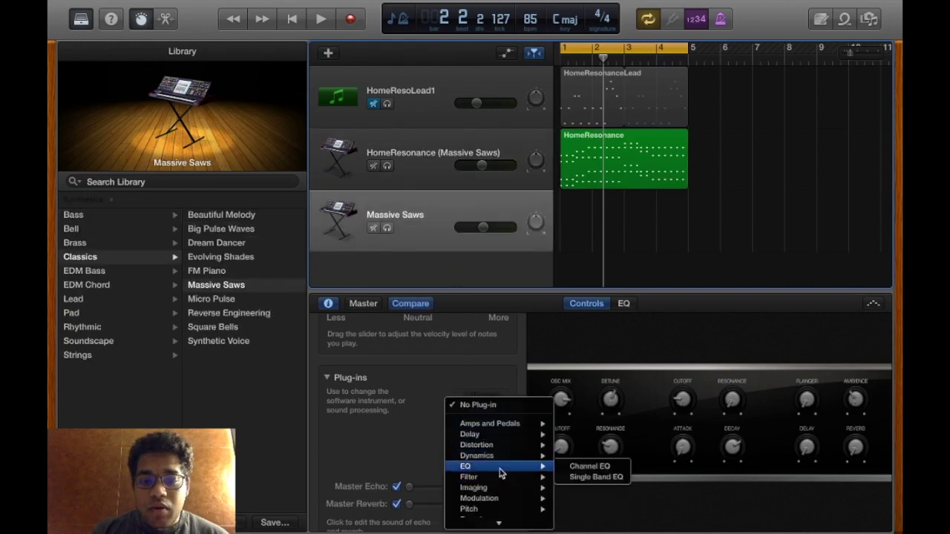
left_click(585, 468)
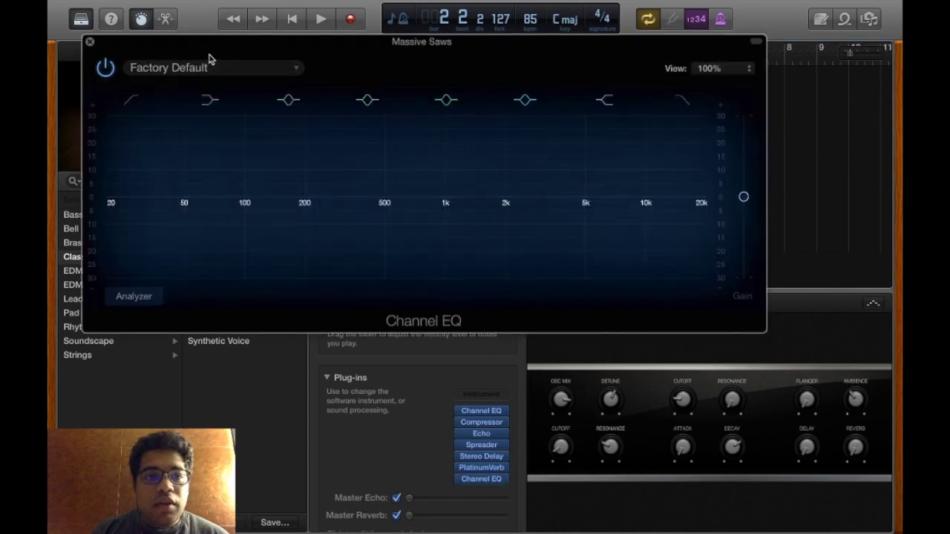
left_click(212, 65)
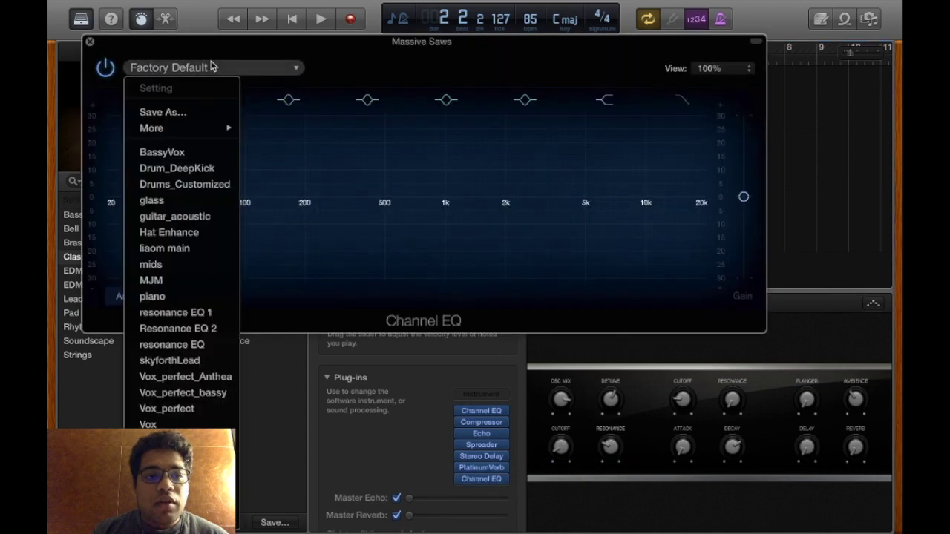
left_click(235, 332)
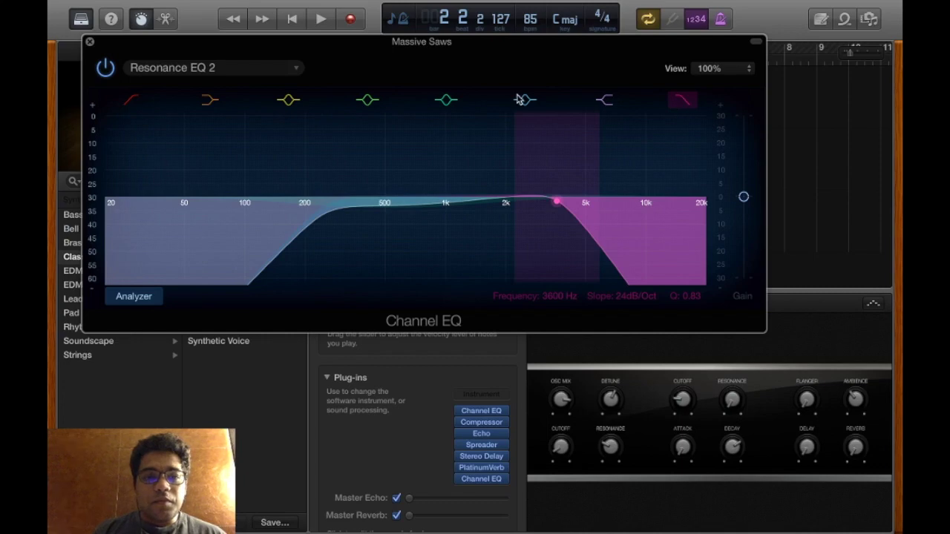
left_click(89, 42)
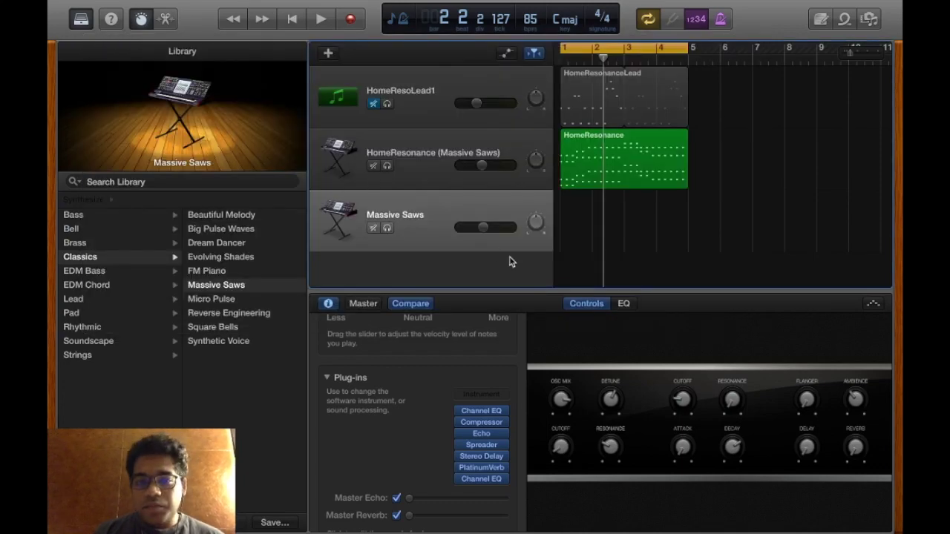
Insert an AutoFilter after the second Channel EQ on the Massive Saws track and load its "Resonance" setting.
left_click(425, 162)
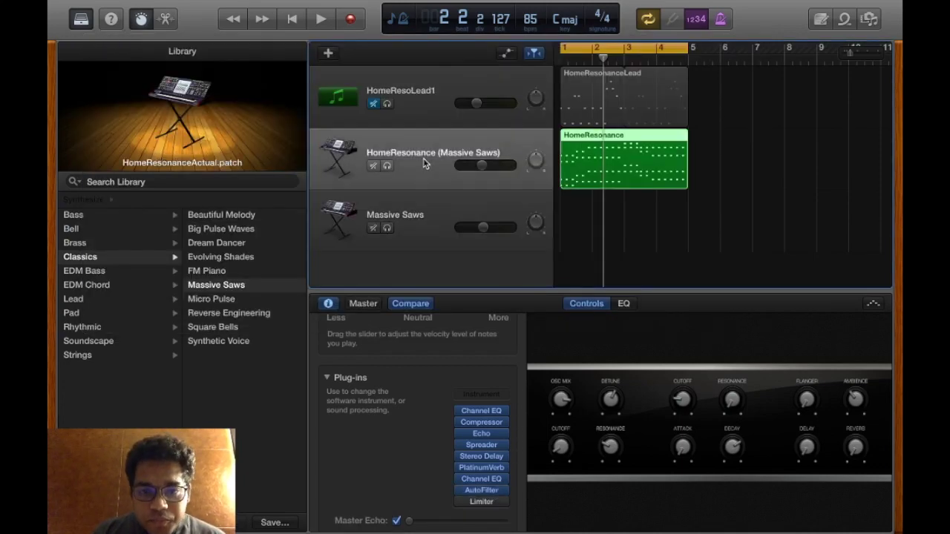
left_click(435, 214)
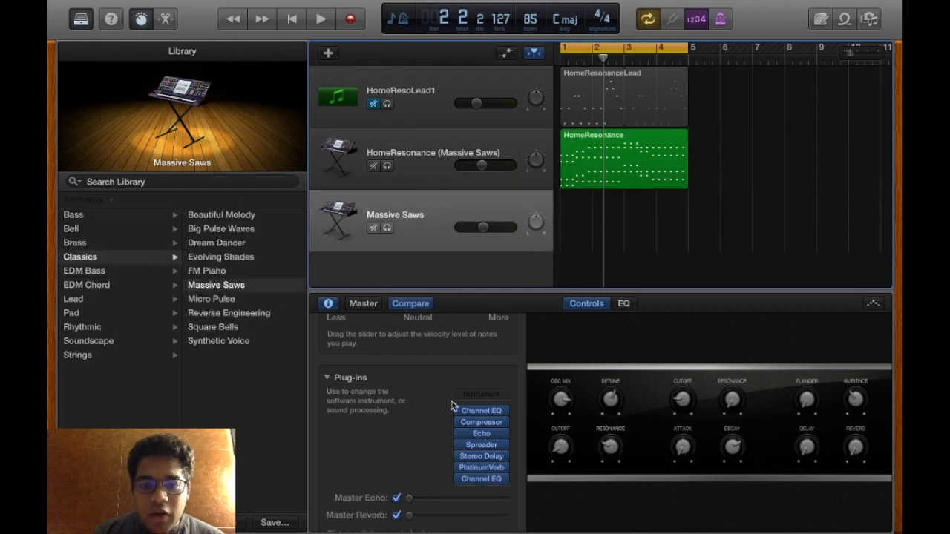
left_click(484, 488)
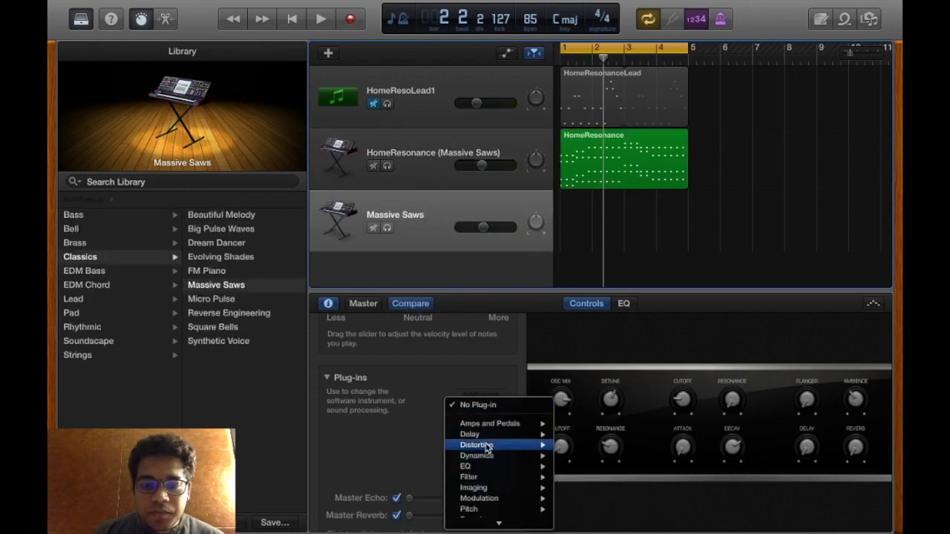
mouse_move(504, 522)
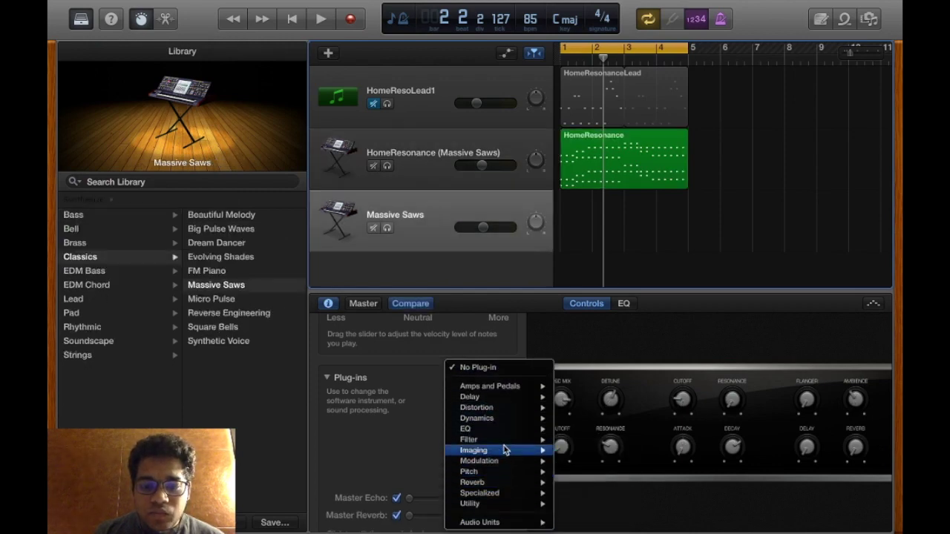
mouse_move(506, 440)
left_click(573, 439)
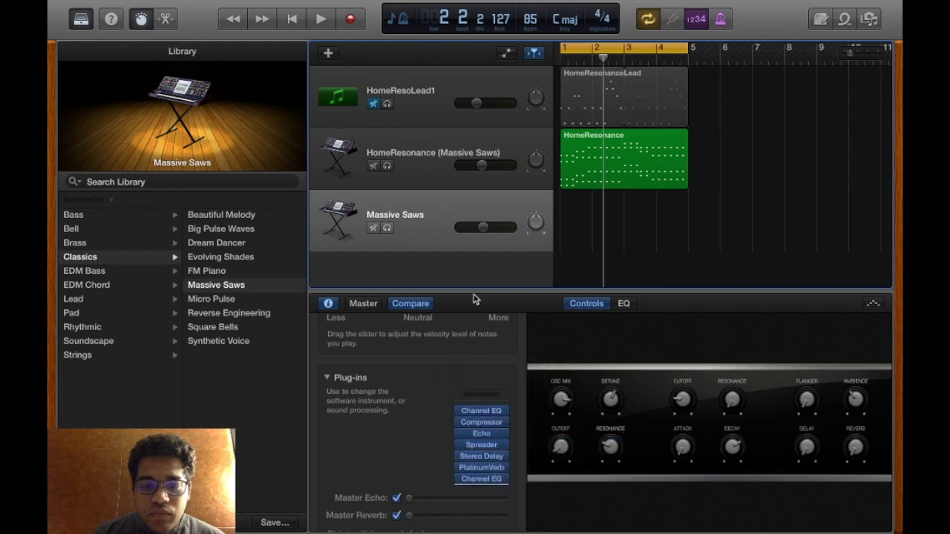
left_click(190, 72)
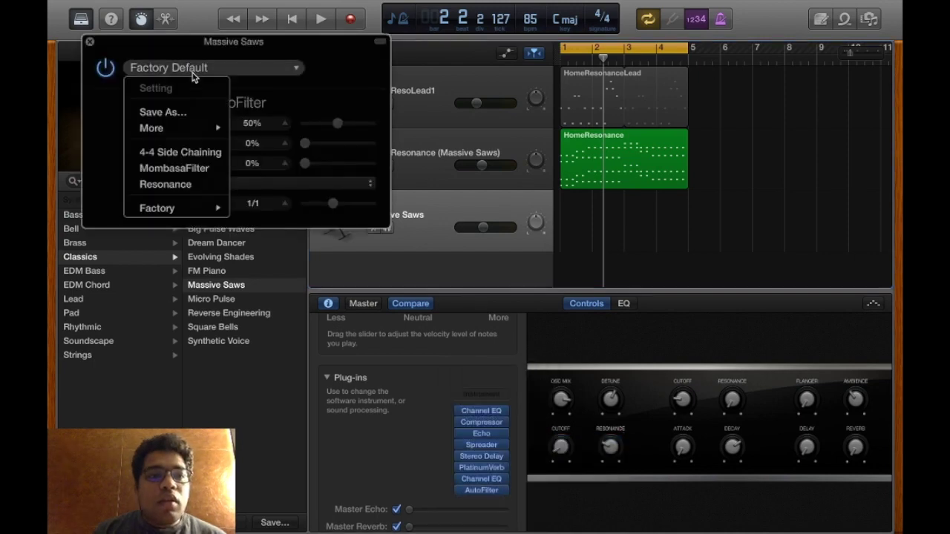
left_click(186, 184)
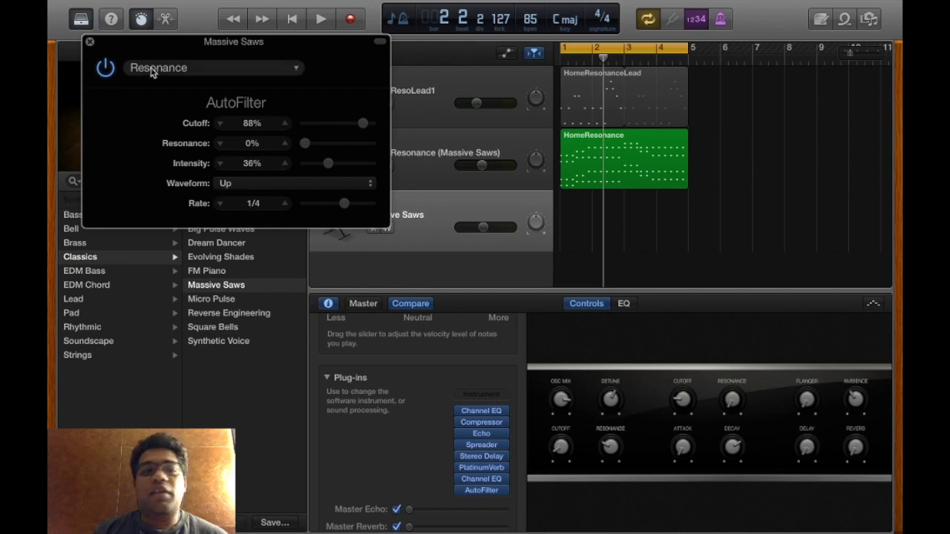
left_click(88, 43)
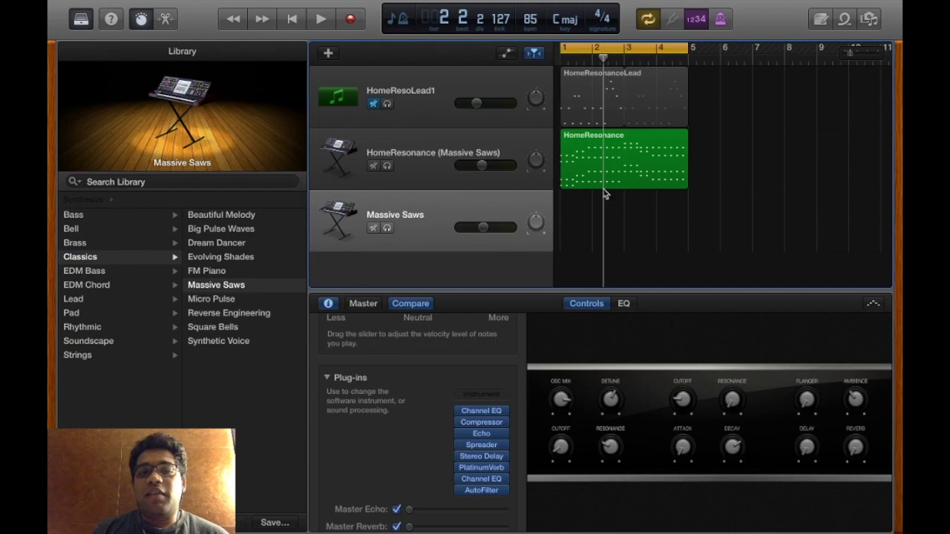
Move the HomeResonance region down to the Massive Saws track at bar 1 and play it briefly.
left_click(637, 221)
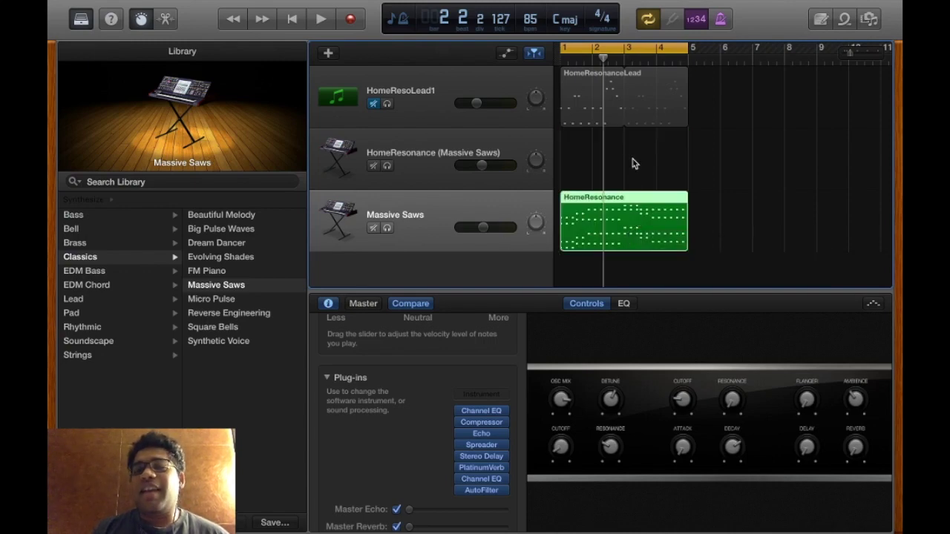
key("space")
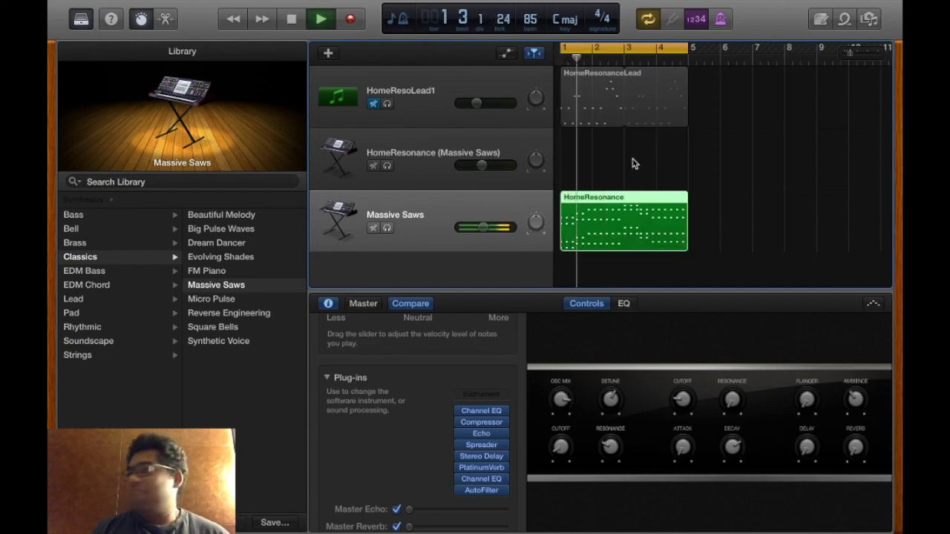
key("space")
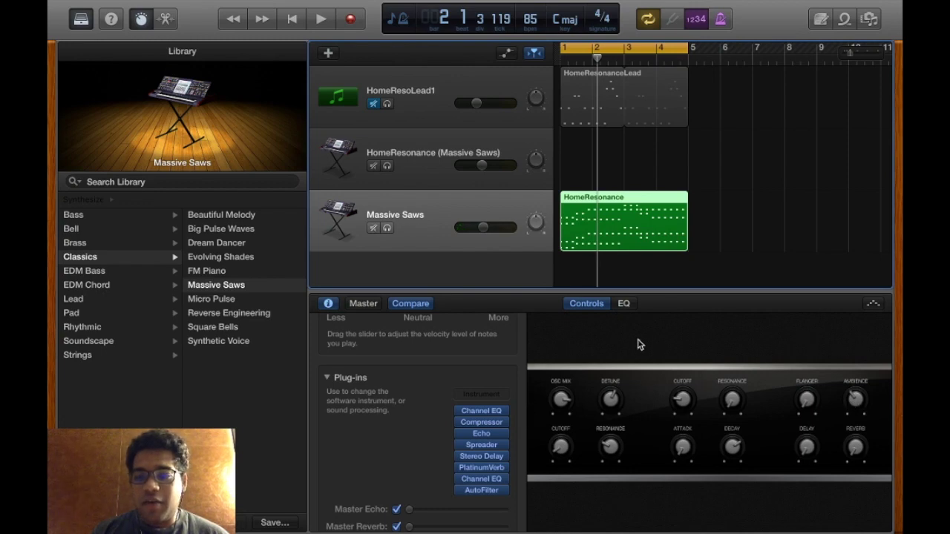
Compare the two synth tracks' controls and turn the Massive Saws track's Osc Mix fully up to match HomeResonance (Massive Saws).
left_click(418, 164)
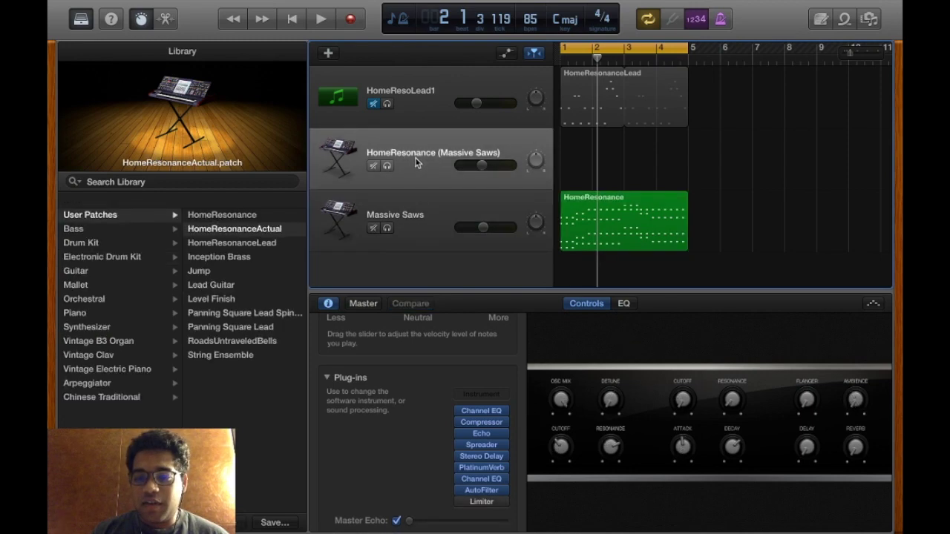
left_click(415, 216)
left_click(427, 151)
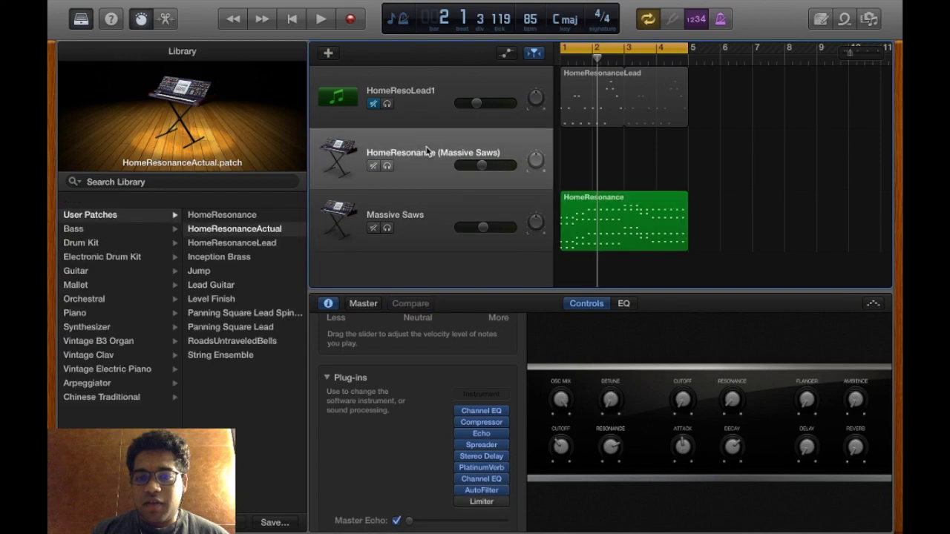
left_click(418, 215)
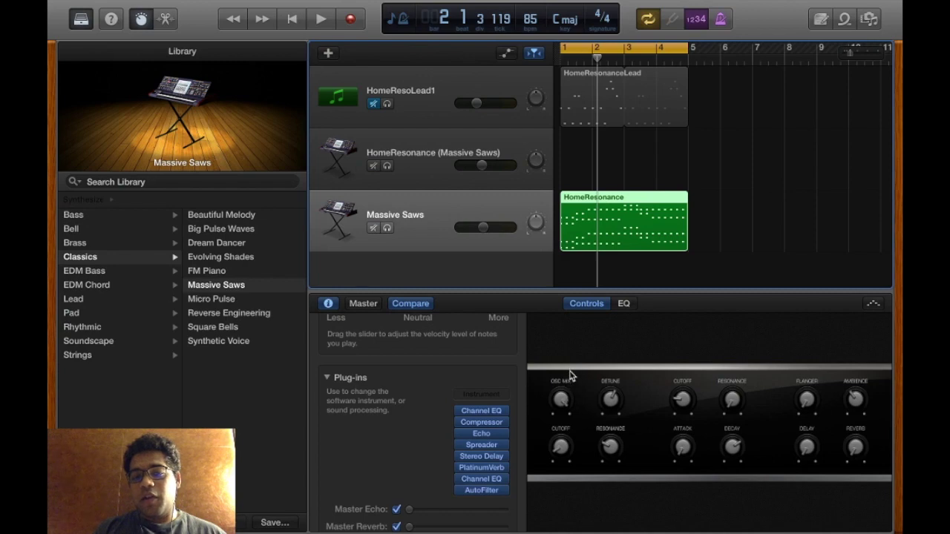
Turn the Massive Saws track's Detune down to match the HomeResonance (Massive Saws) track.
left_click(443, 162)
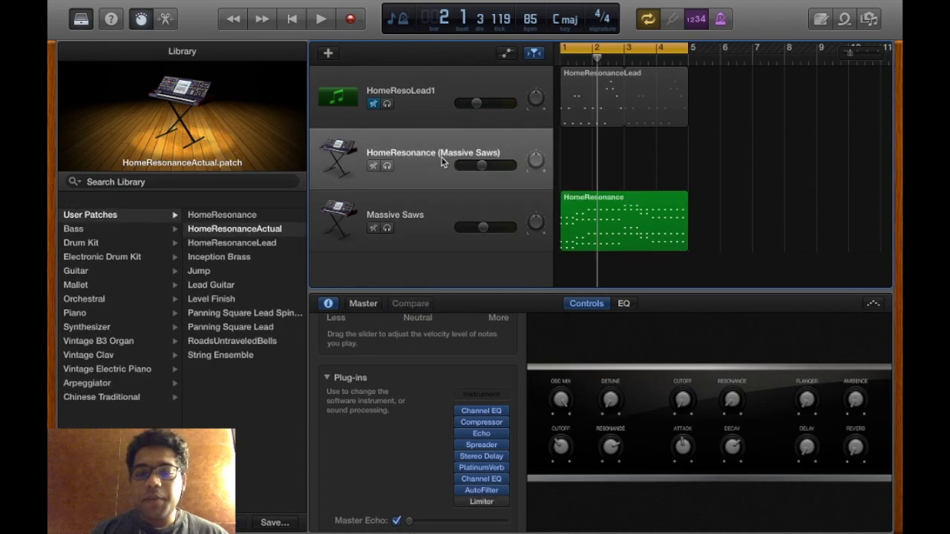
left_click(424, 205)
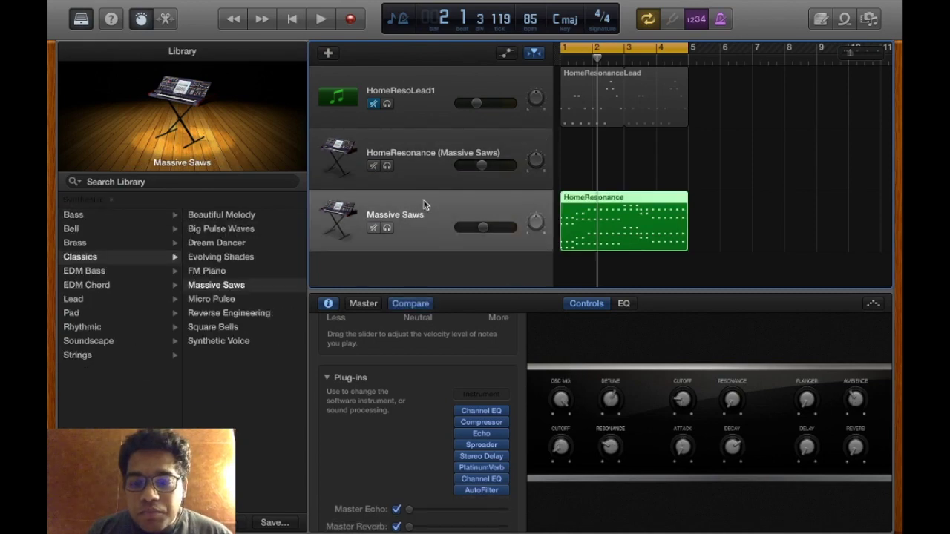
left_click(426, 165)
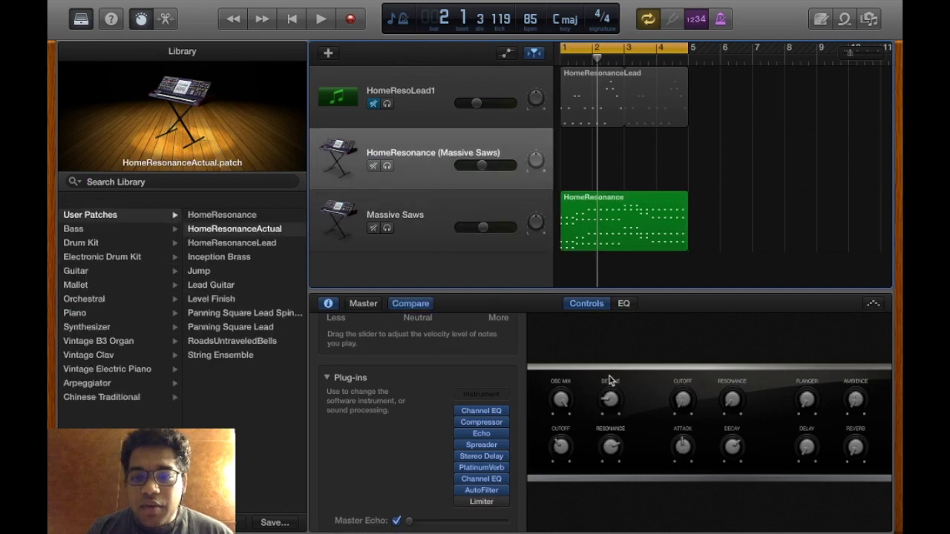
left_click(425, 215)
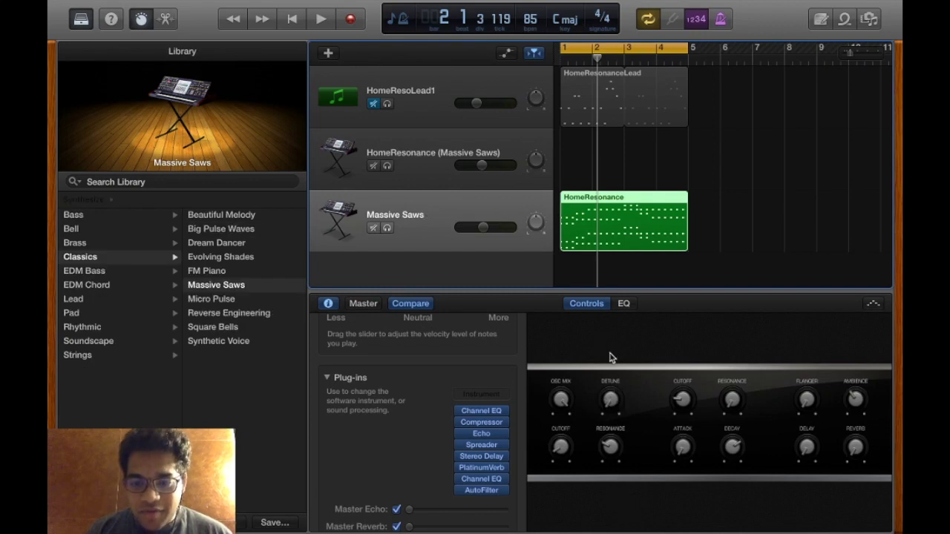
Raise the Massive Saws track's Cutoff below Osc Mix and Resonance below Detune to match the HomeResonance (Massive Saws) track.
left_click(413, 147)
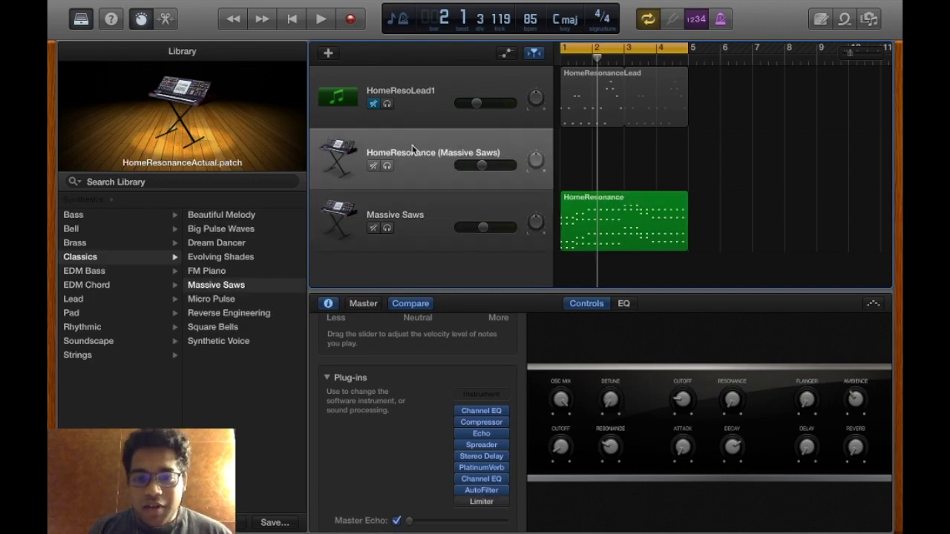
left_click(418, 219)
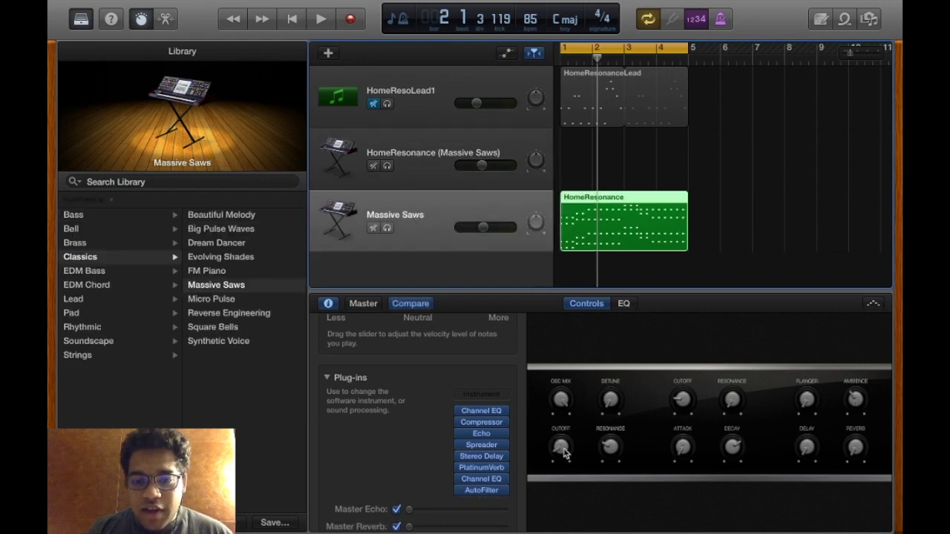
left_click_drag(564, 450, 567, 409)
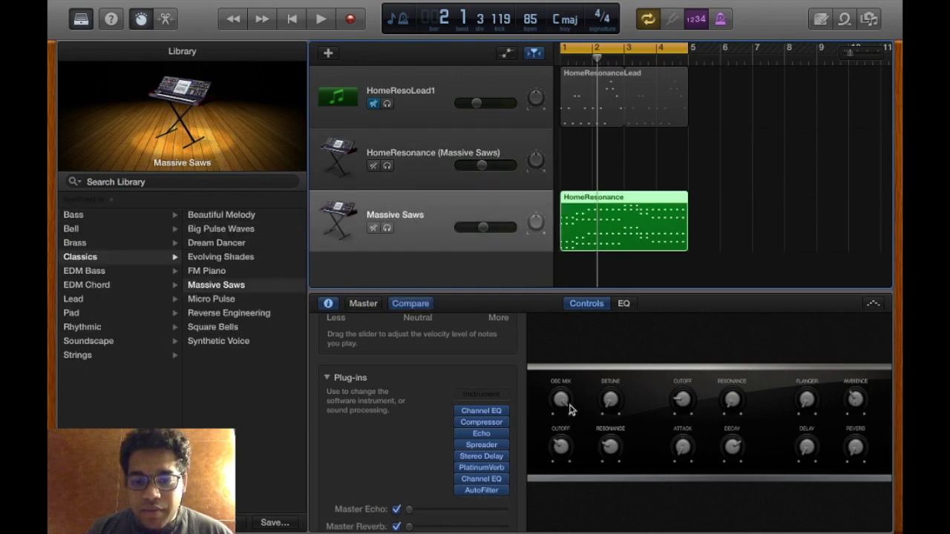
left_click(435, 152)
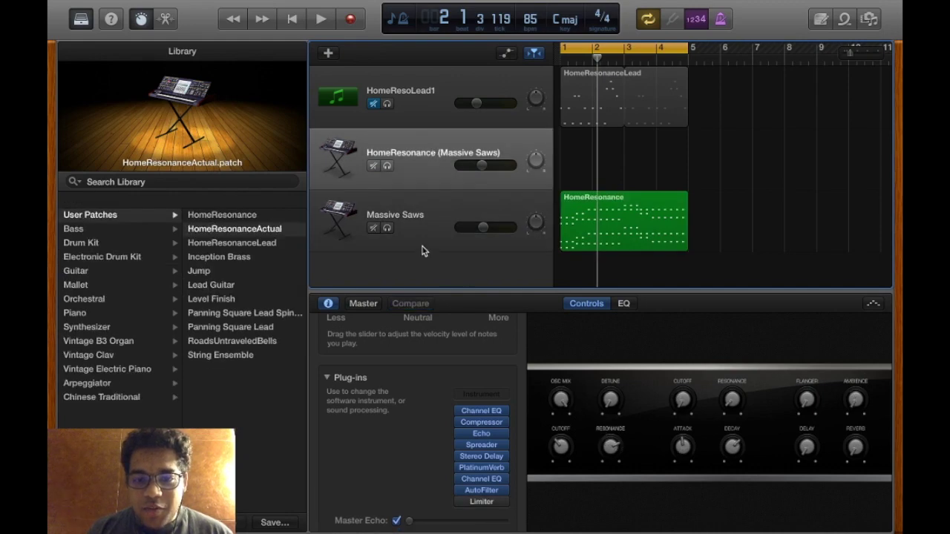
left_click(432, 225)
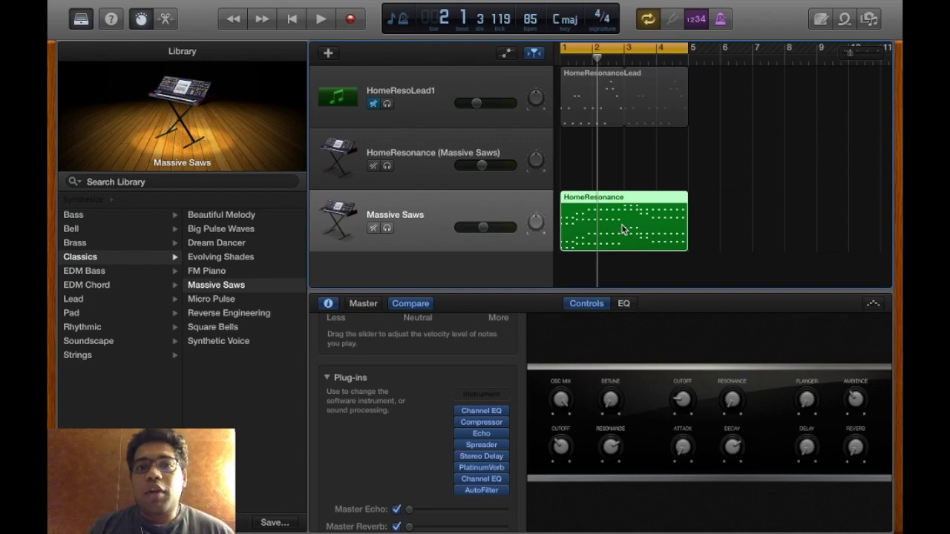
Match the Massive Saws track's Cutoff above Attack to HomeResonance (Massive Saws) and compare the Resonance beside it.
left_click(433, 165)
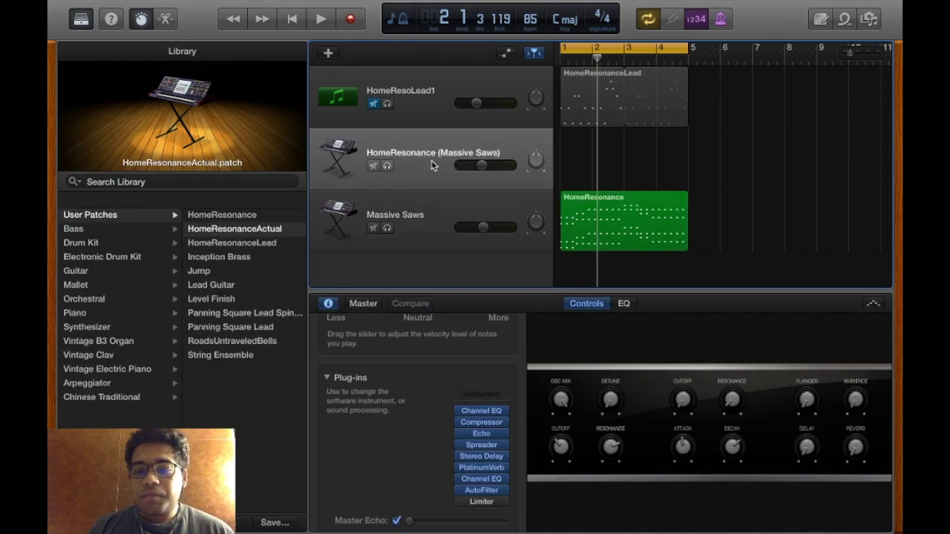
left_click(430, 211)
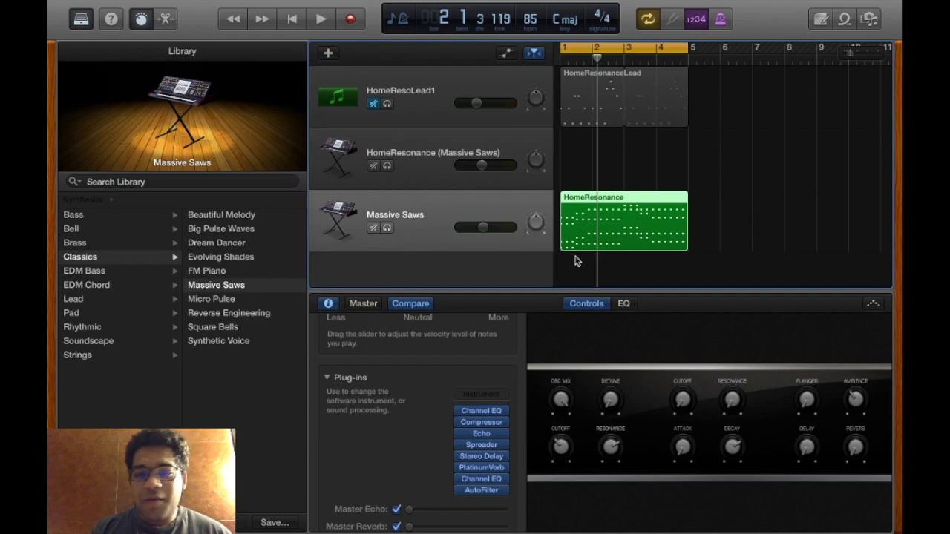
left_click(422, 150)
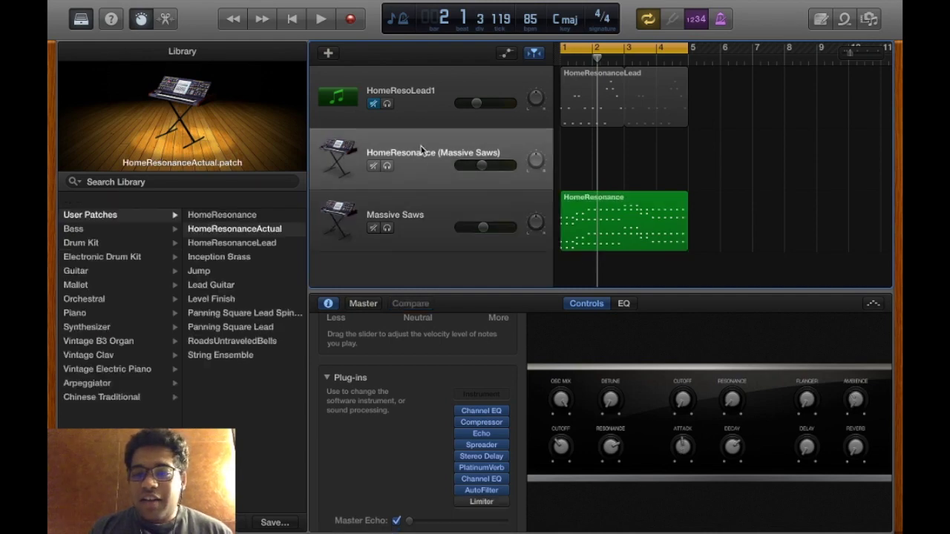
left_click(445, 211)
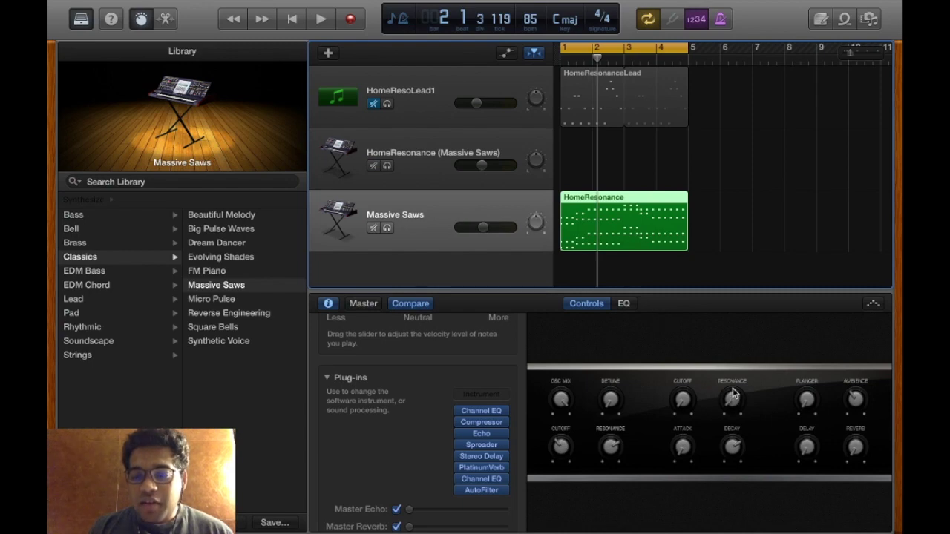
Raise the Massive Saws track's Attack towards the HomeResonance (Massive Saws) setting and play the region from the start.
left_click(423, 143)
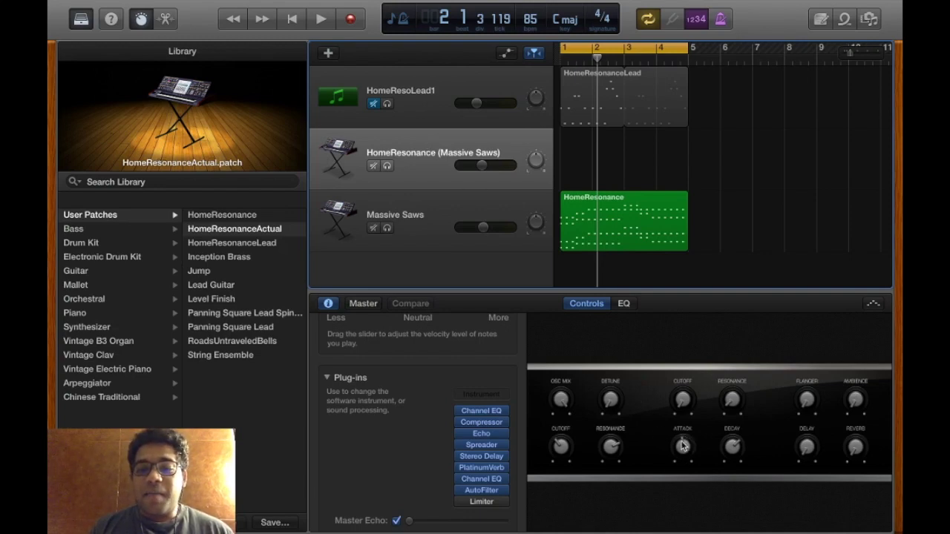
left_click(433, 215)
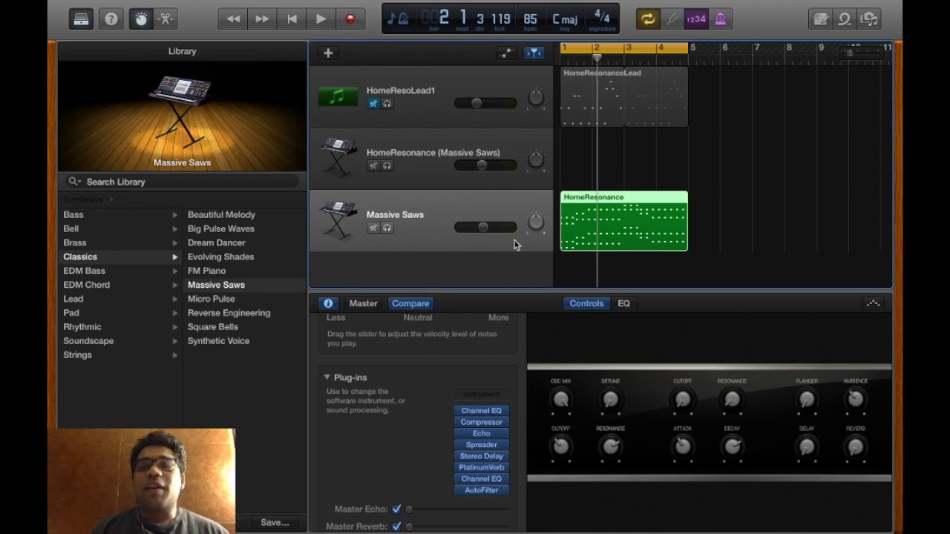
key("Return")
key("space")
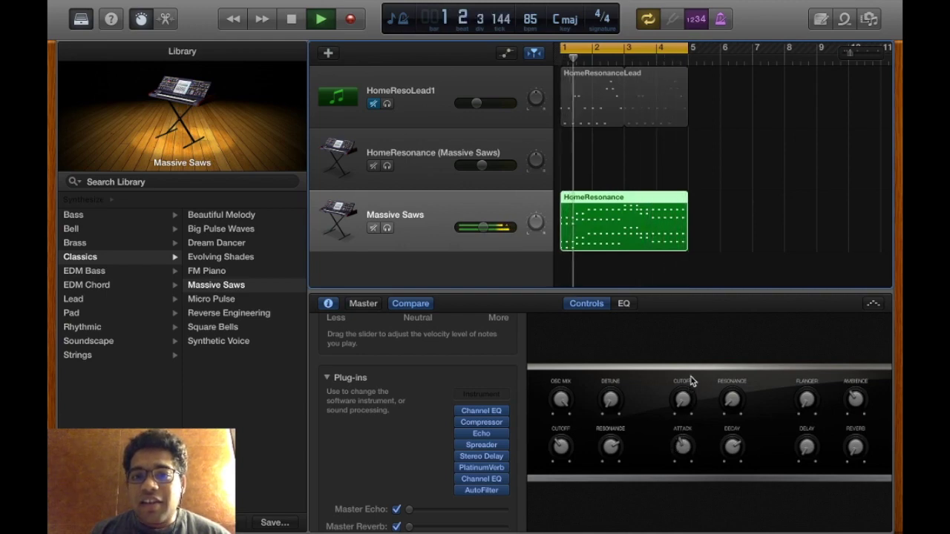
key("space")
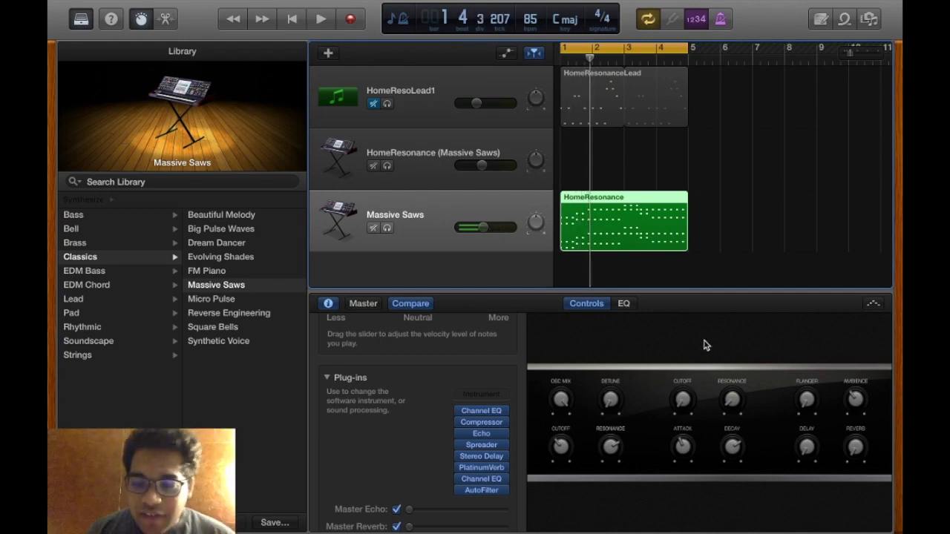
Compare the remaining Decay, Flanger, Ambience, Delay and Reverb controls between the HomeResonance (Massive Saws) and Massive Saws tracks.
left_click(431, 156)
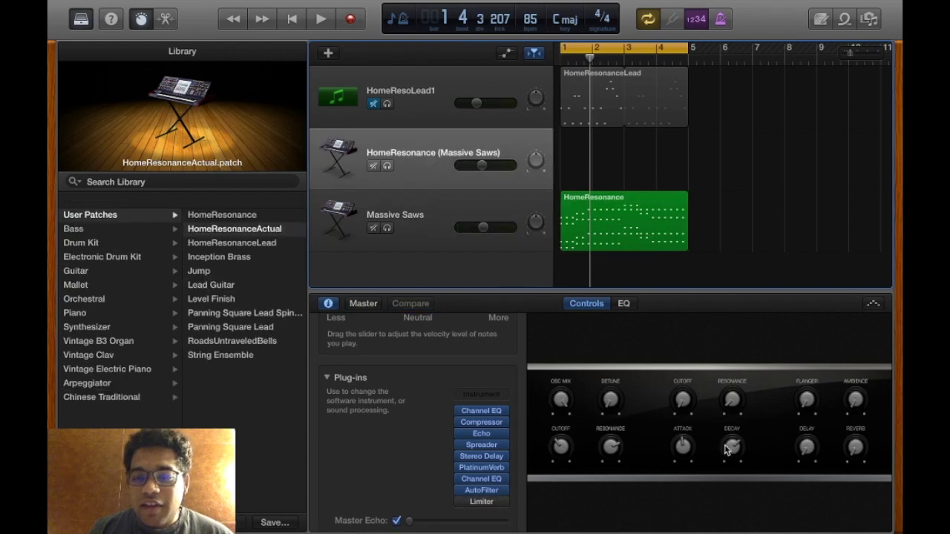
left_click(429, 221)
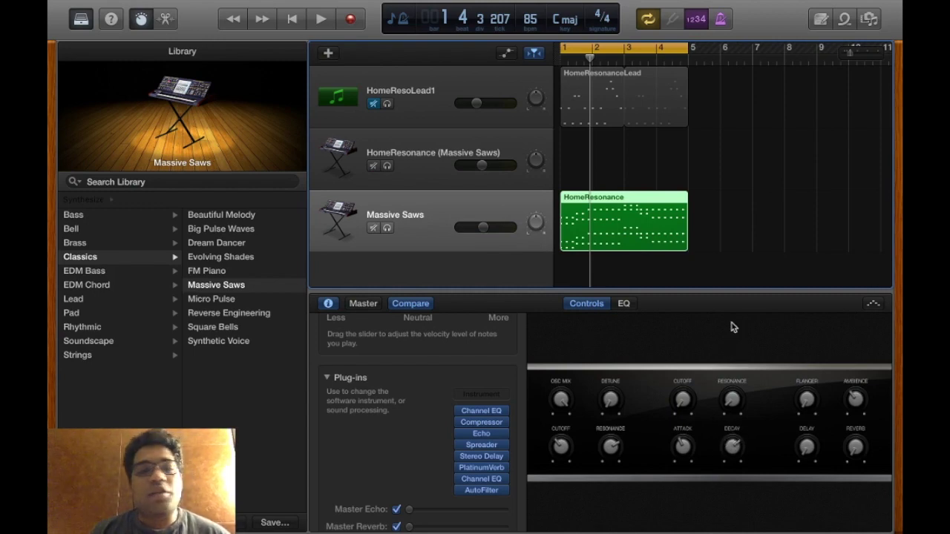
left_click(431, 154)
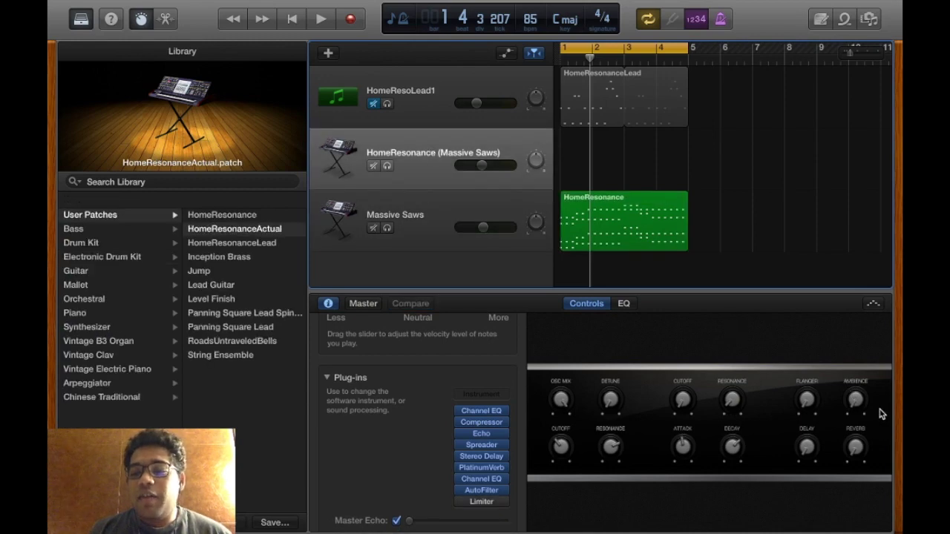
left_click(421, 210)
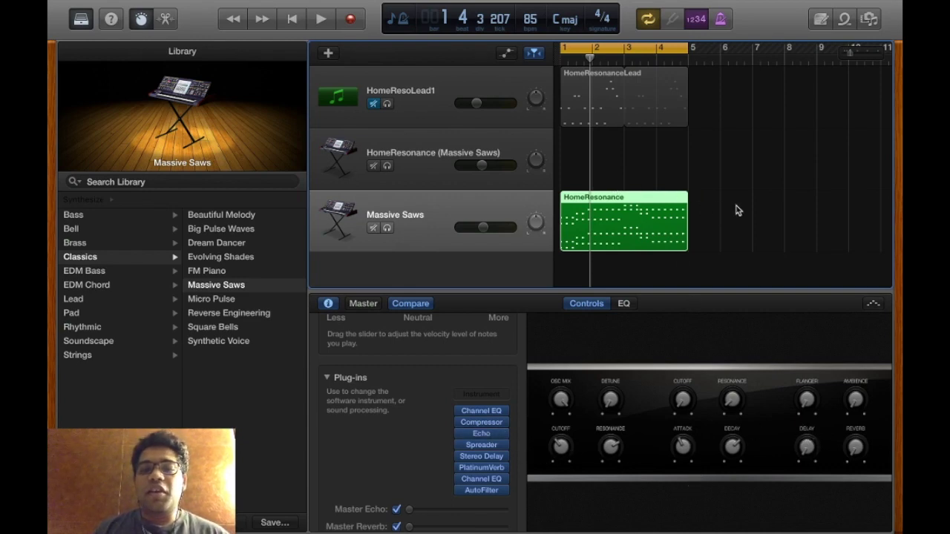
Compare the full set of synth controls and plug-ins between the HomeResonance (Massive Saws) and Massive Saws tracks.
left_click(468, 145)
left_click(443, 204)
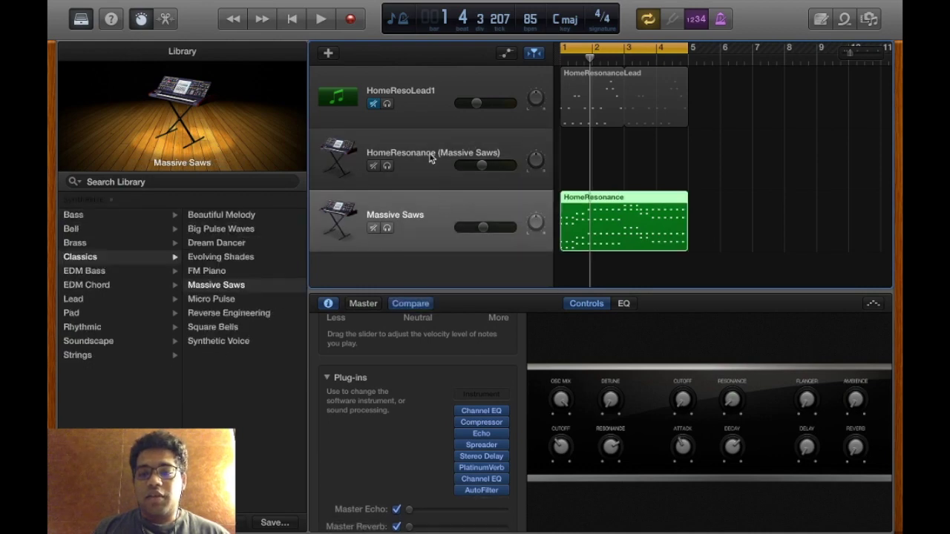
left_click(431, 158)
left_click(432, 211)
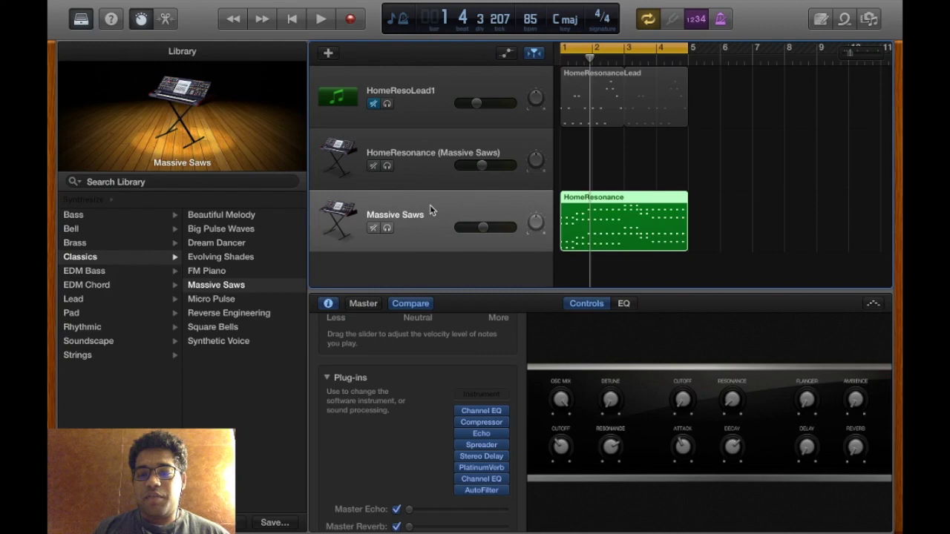
left_click(424, 163)
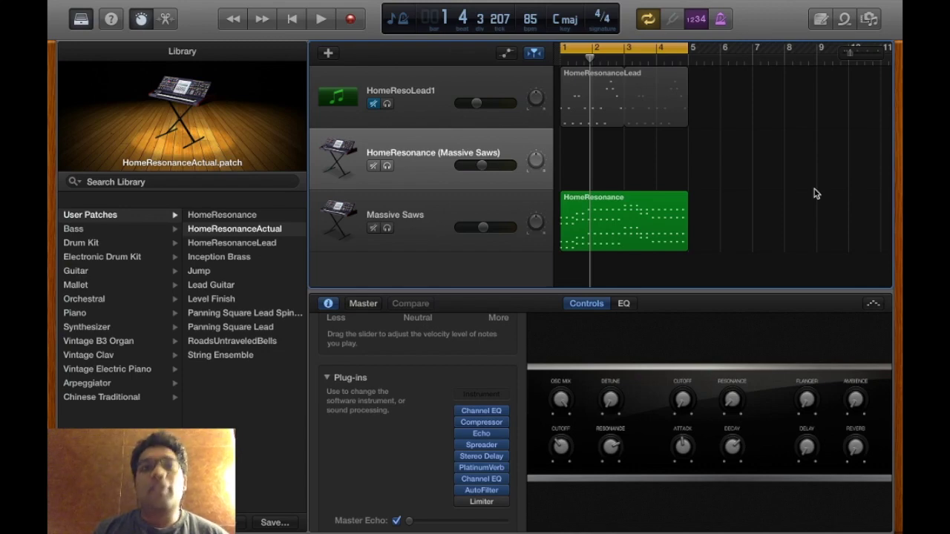
During playback, move the HomeResonance region between the two saw tracks to compare their sound, leaving it on the HomeResonance (Massive Saws) track.
key("space")
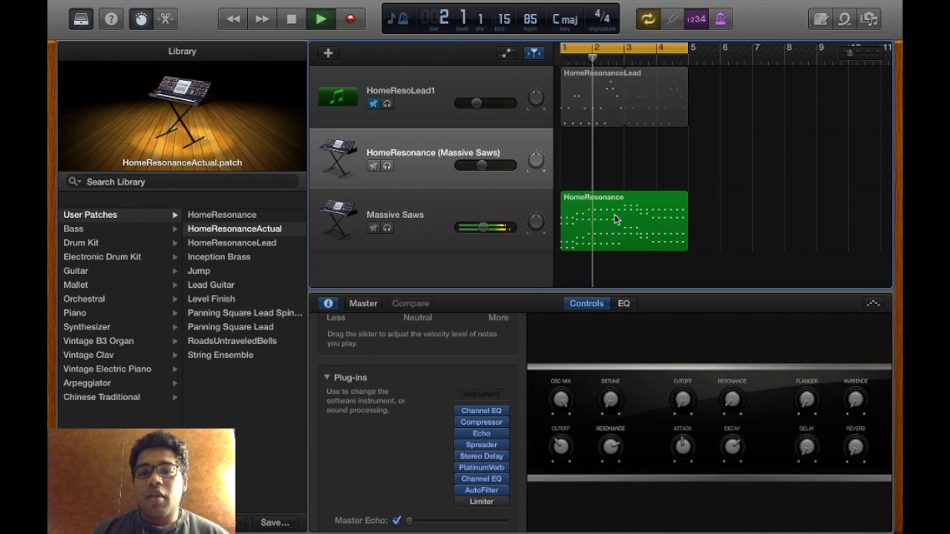
left_click_drag(610, 138, 610, 138)
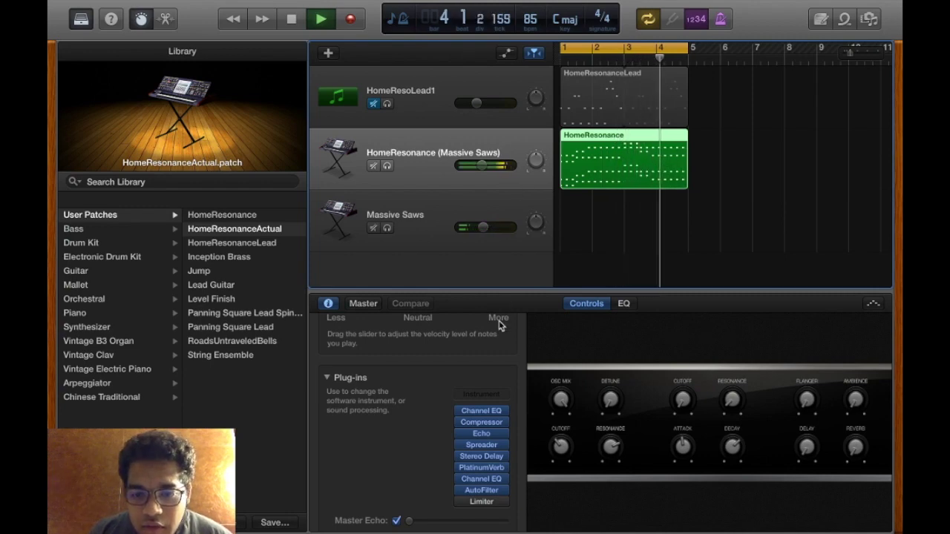
left_click_drag(607, 160, 607, 222)
left_click(453, 212)
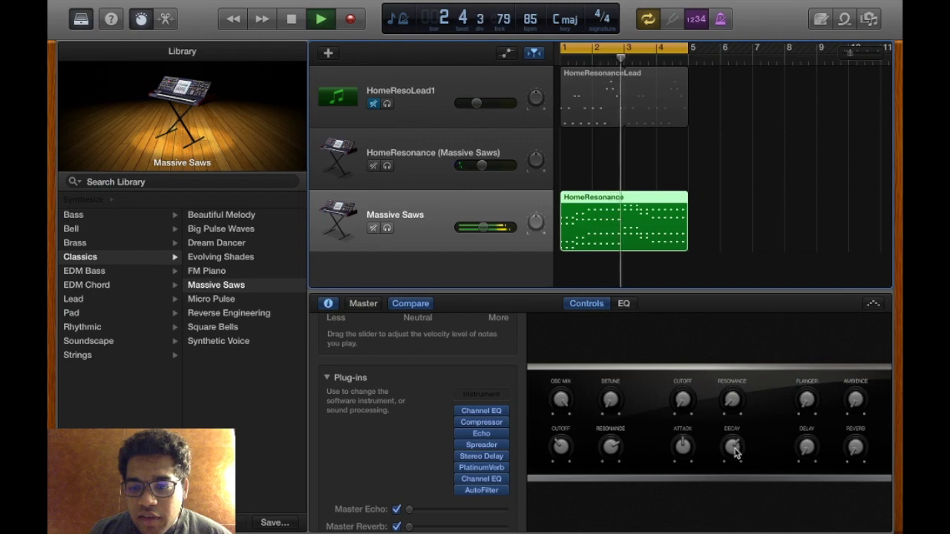
left_click_drag(603, 212, 597, 149)
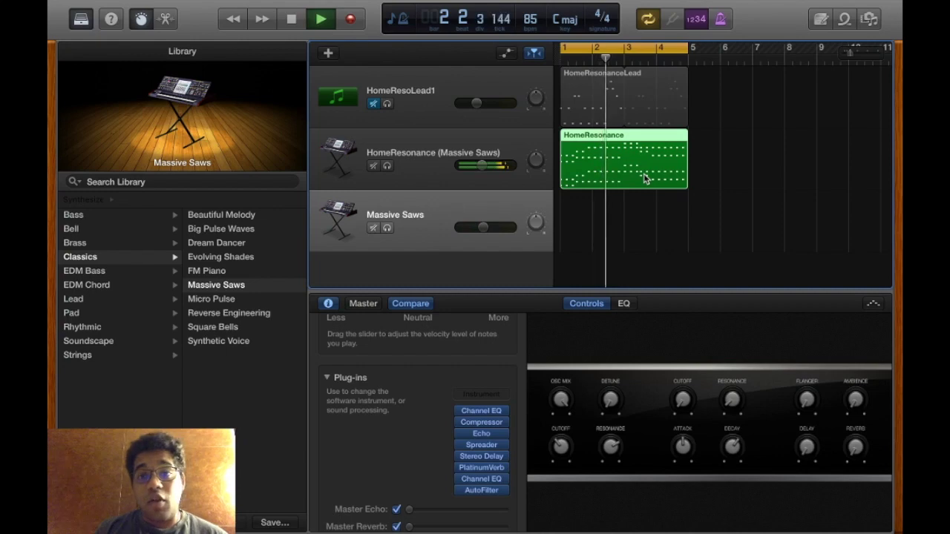
key("space")
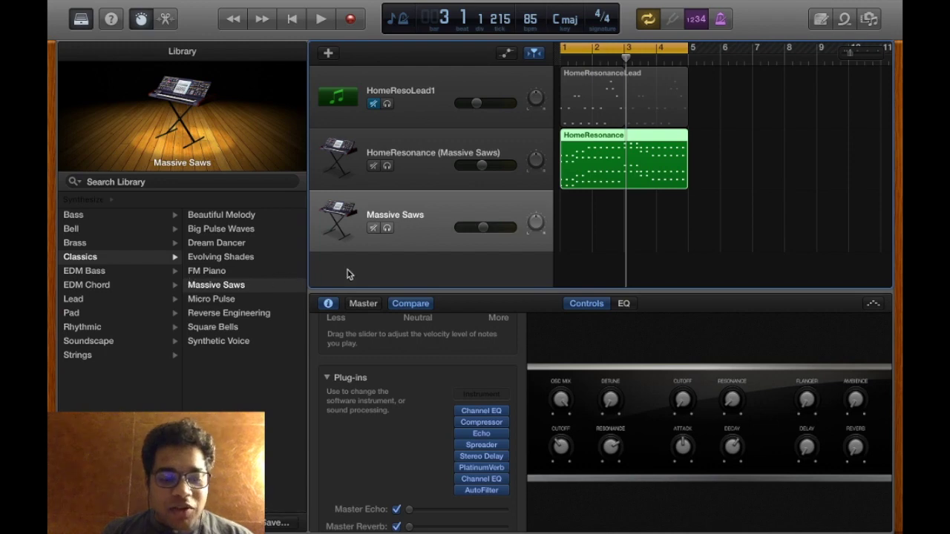
Add a new software instrument track and load the Dynamic Swell patch from the Synthesizer Pad category.
double_click(348, 274)
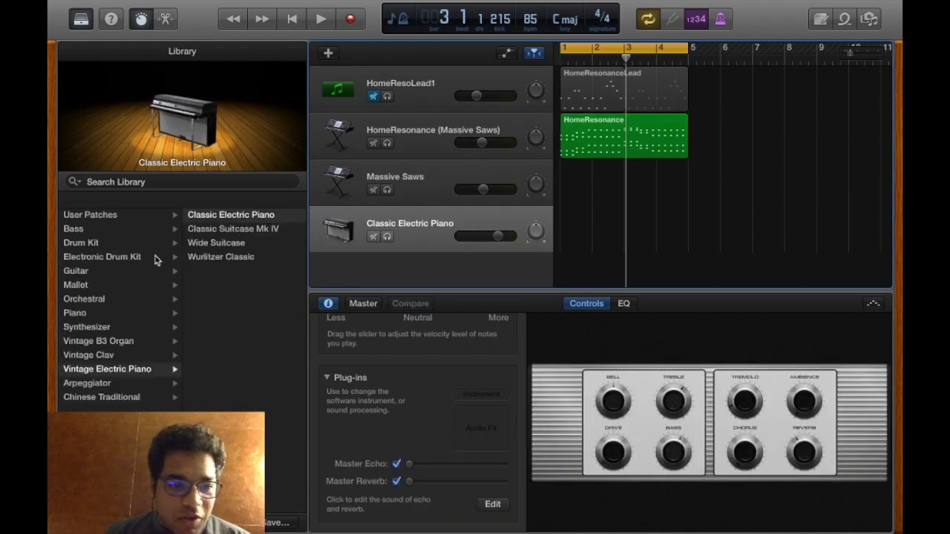
left_click(97, 326)
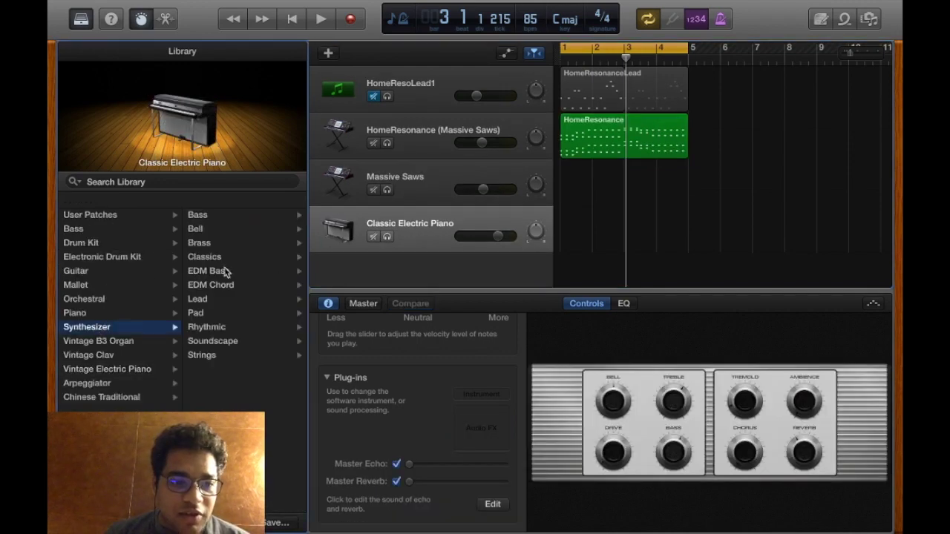
left_click(215, 312)
scroll(236, 300, "up", 10)
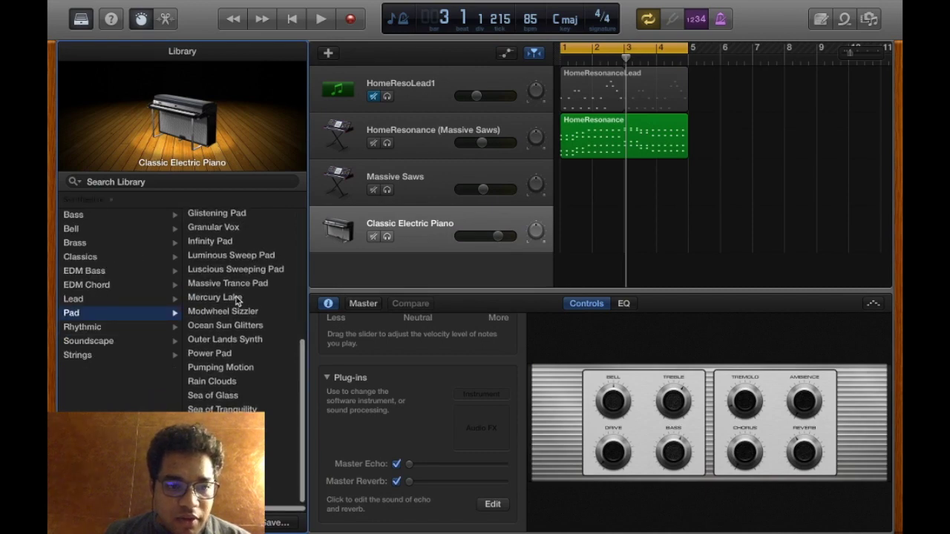
left_click(238, 306)
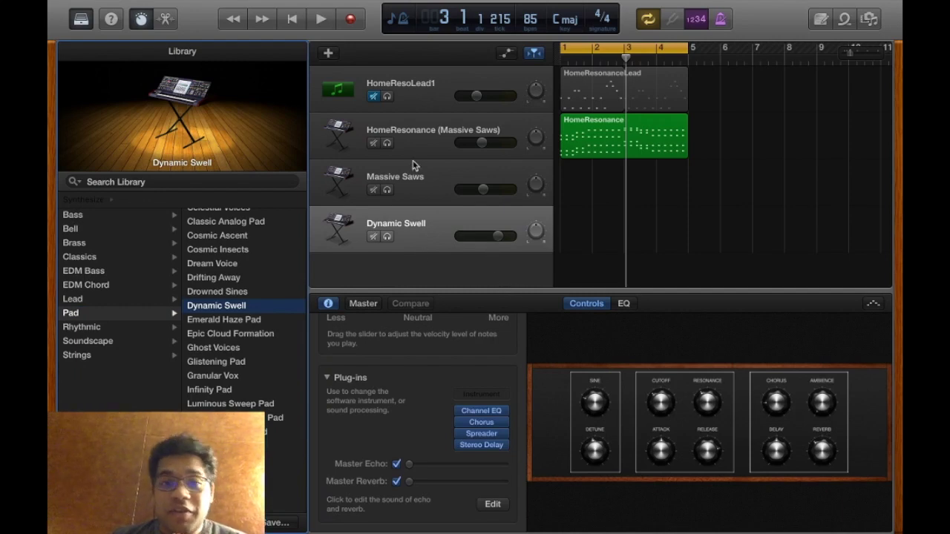
Review the controls and plug-ins of the HomeResonance (Massive Saws), Massive Saws and Dynamic Swell tracks in turn.
left_click(423, 130)
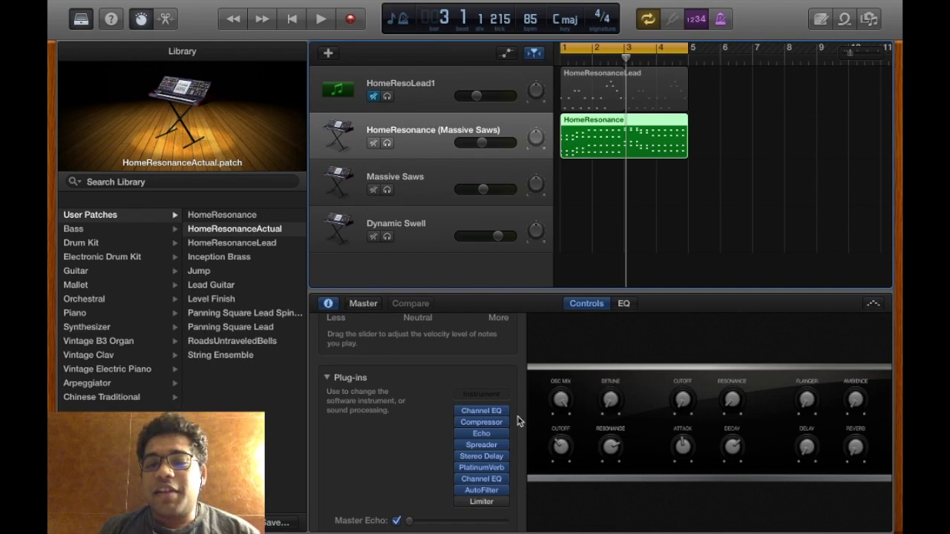
left_click(413, 171)
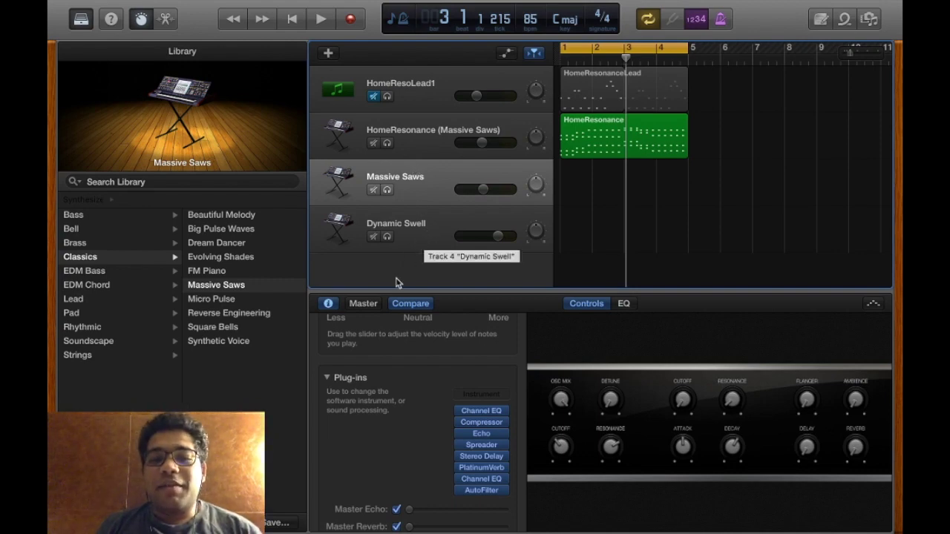
left_click(424, 233)
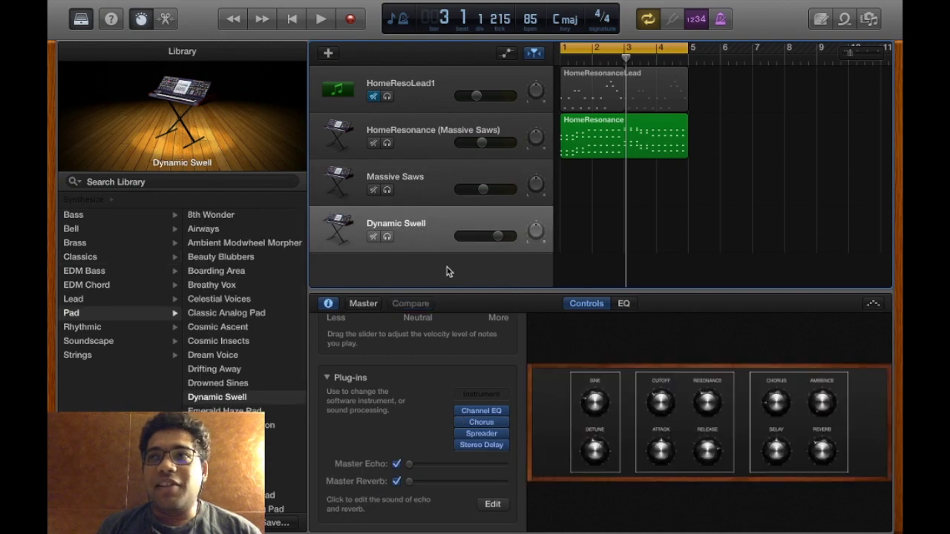